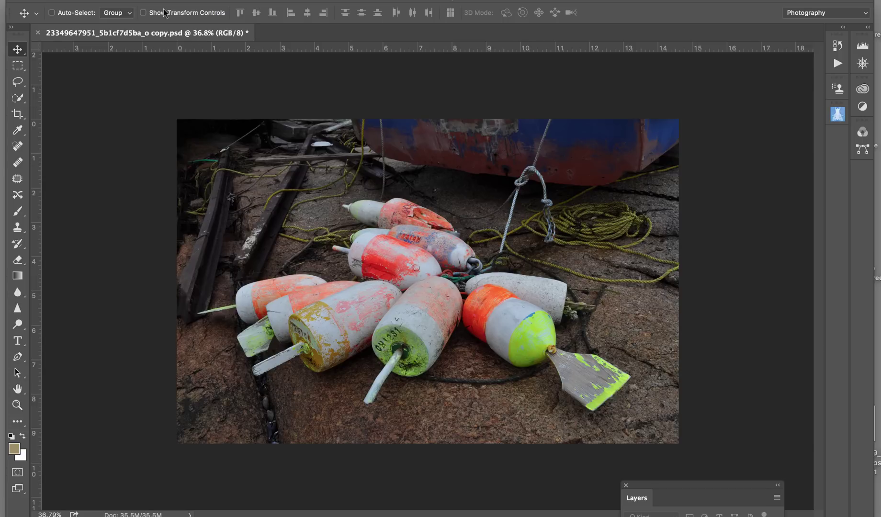
# Start a Shadows/Highlights adjustment with Shadows Amount 21%, Tone 34%, Radius 29 px and Highlights Amount 3%, Tone 53%, Radius 42 px
pyautogui.click(134, 0)
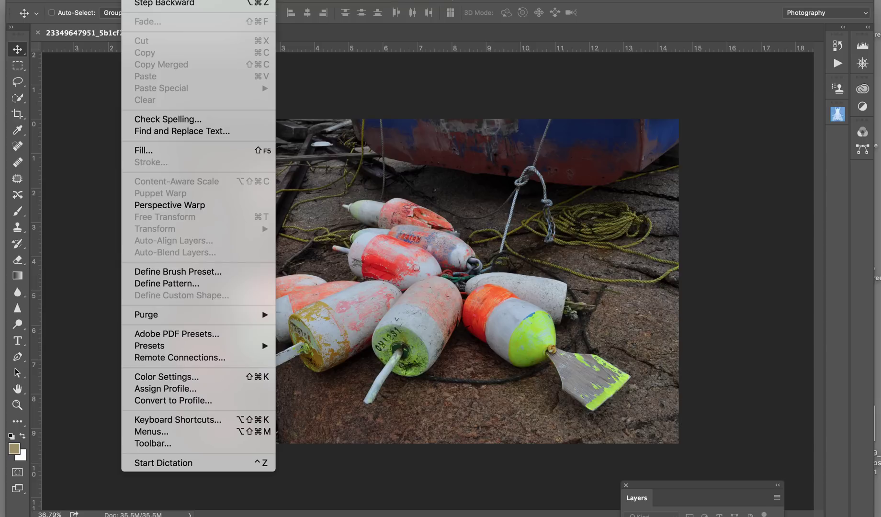
pyautogui.moveTo(160, 0)
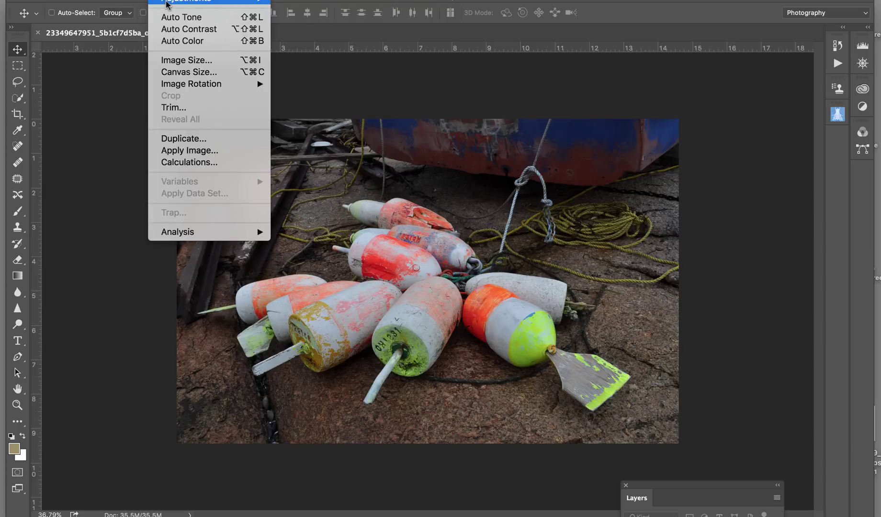
pyautogui.click(378, 209)
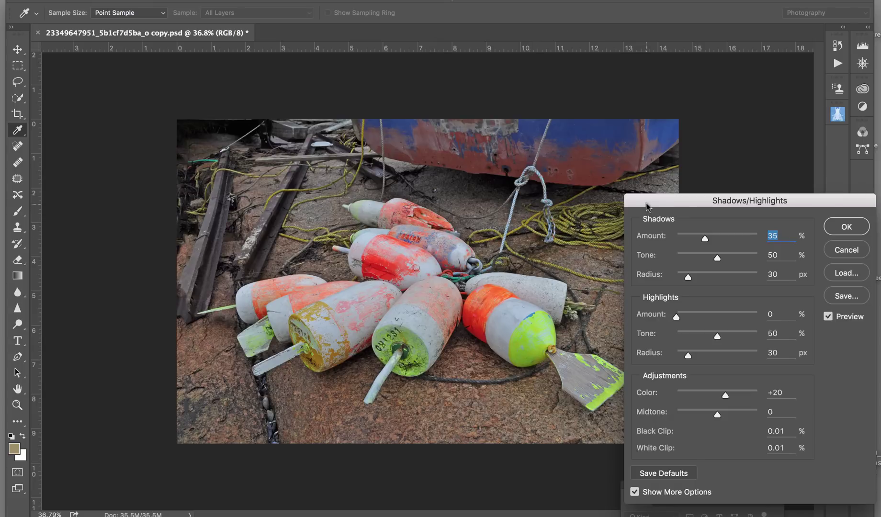
pyautogui.moveTo(647, 203); pyautogui.dragTo(617, 88)
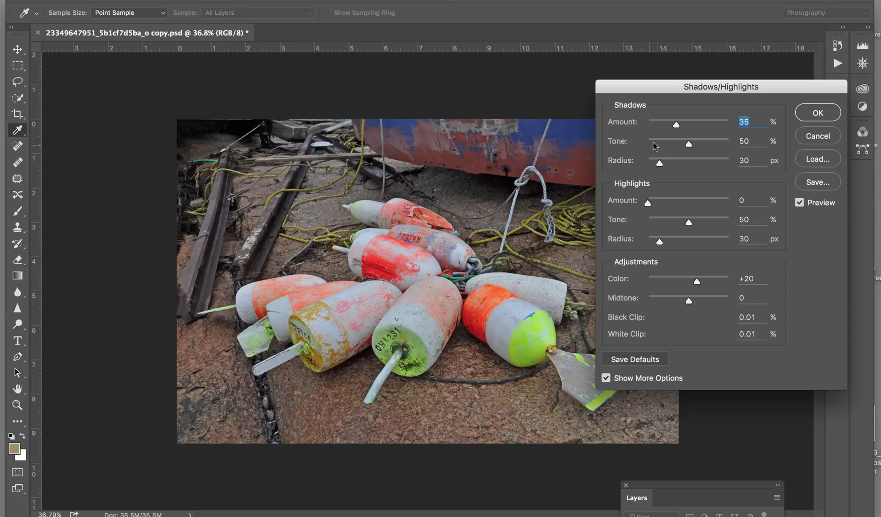
pyautogui.moveTo(676, 123); pyautogui.dragTo(664, 126)
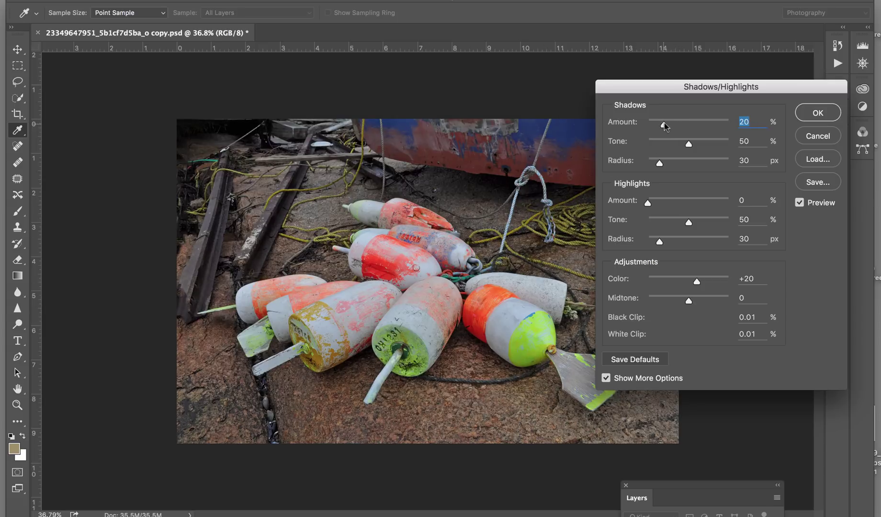
pyautogui.moveTo(688, 145); pyautogui.dragTo(659, 162)
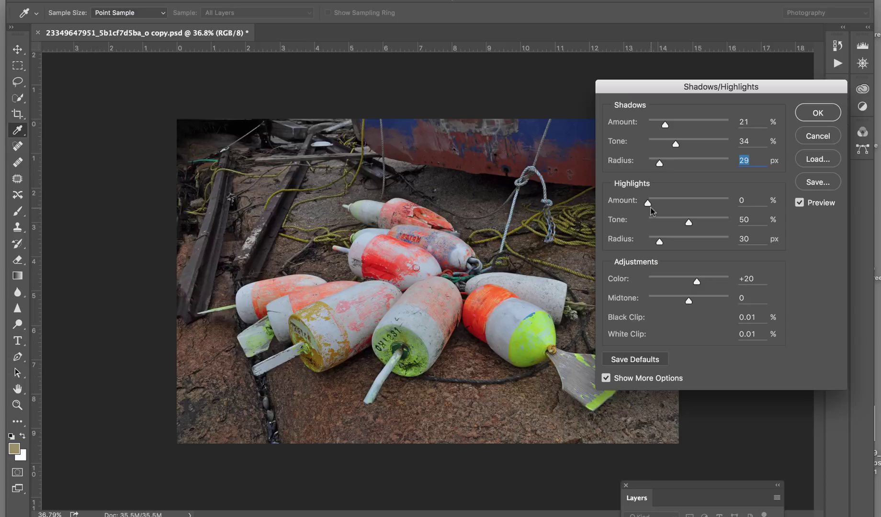
pyautogui.moveTo(649, 203); pyautogui.dragTo(666, 244)
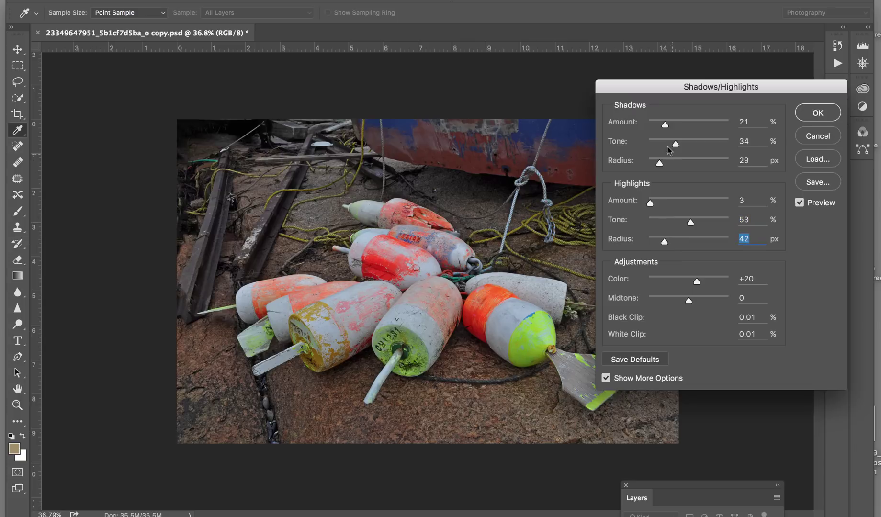
# Set Shadows Amount to 33% and Tone to 42%, Midtone to +18 and Highlights Amount to 11%, and apply the Shadows/Highlights adjustment
pyautogui.moveTo(667, 124); pyautogui.dragTo(681, 142)
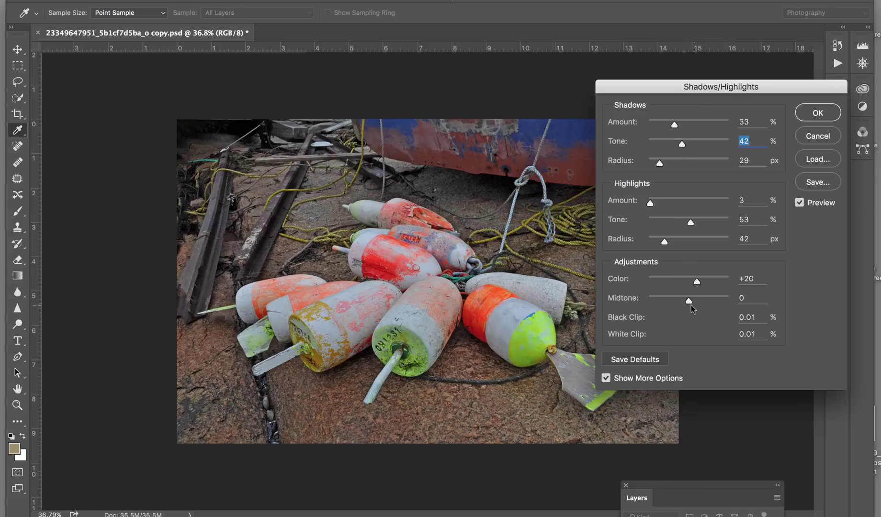
pyautogui.moveTo(689, 302); pyautogui.dragTo(697, 294)
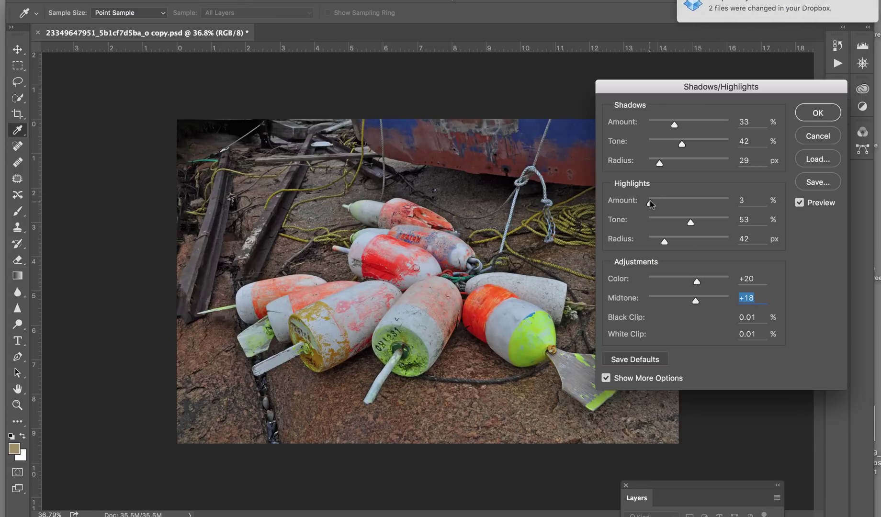
pyautogui.moveTo(651, 203); pyautogui.dragTo(658, 204)
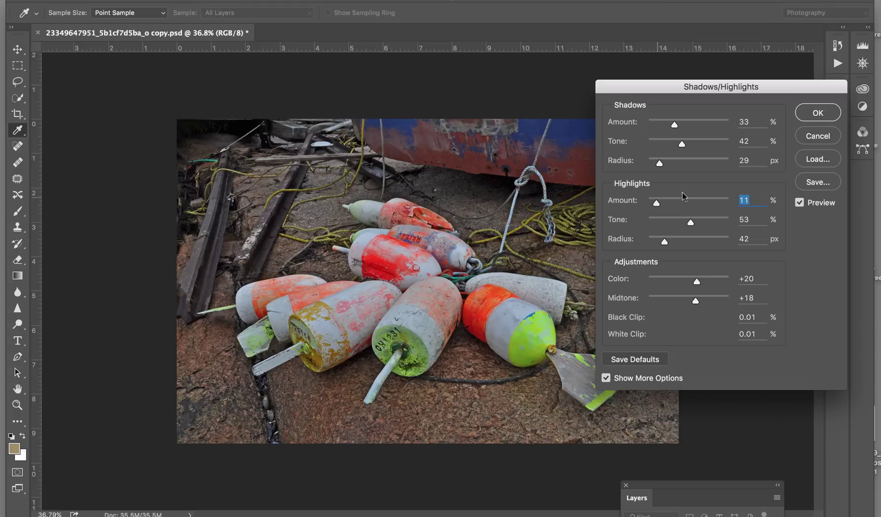
pyautogui.click(810, 114)
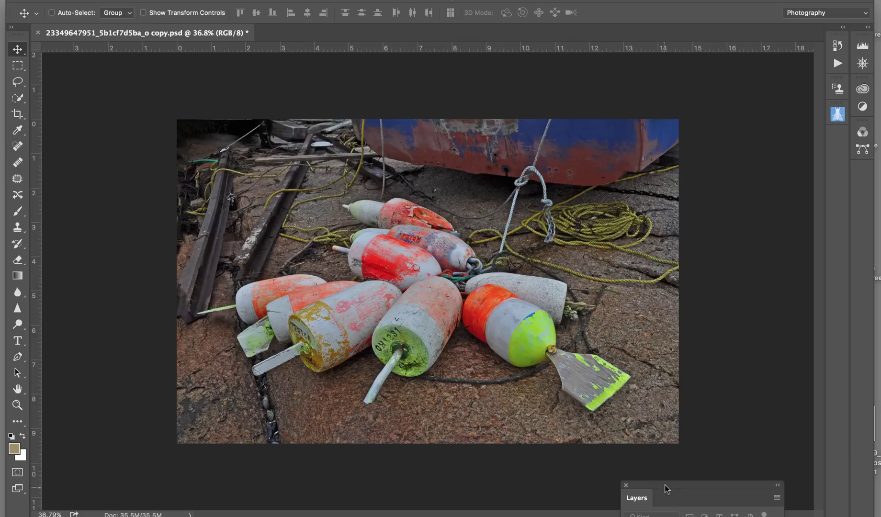
# Duplicate the Background layer and move the layer list clear of the photo
pyautogui.moveTo(665, 484); pyautogui.dragTo(728, 196)
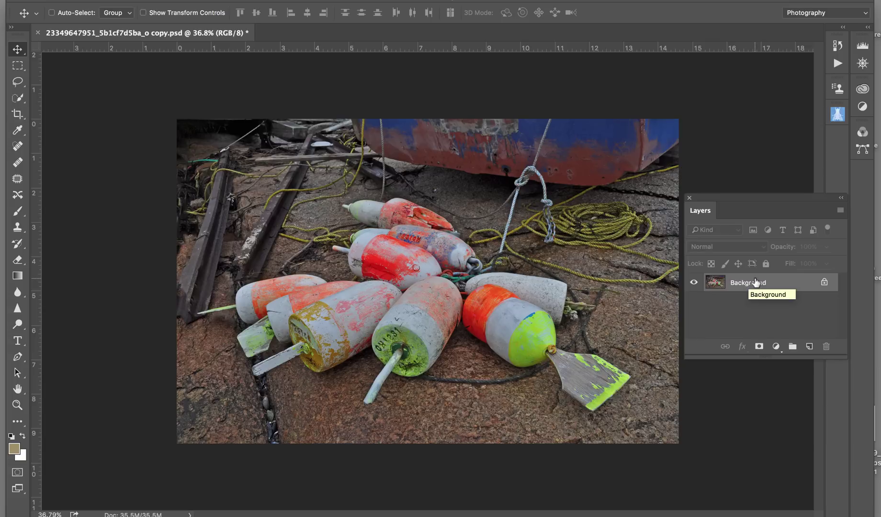
pyautogui.moveTo(754, 282); pyautogui.dragTo(808, 348)
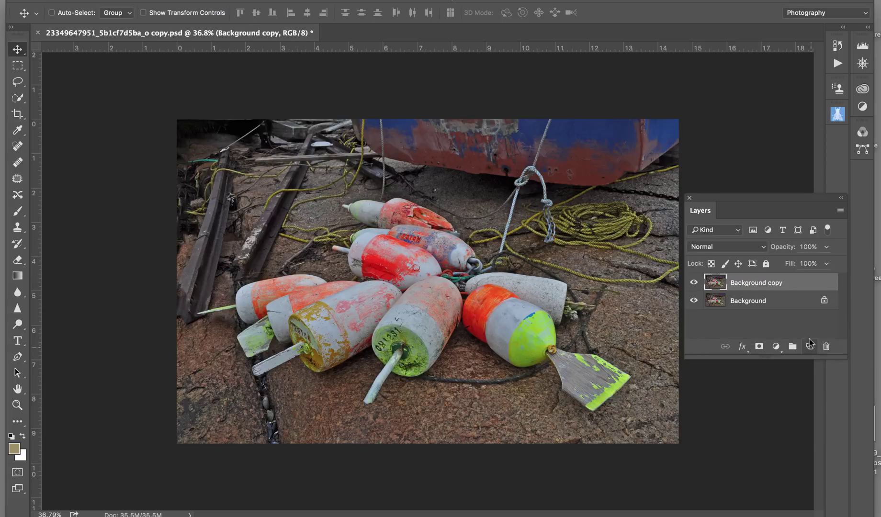
pyautogui.moveTo(726, 201); pyautogui.dragTo(657, 412)
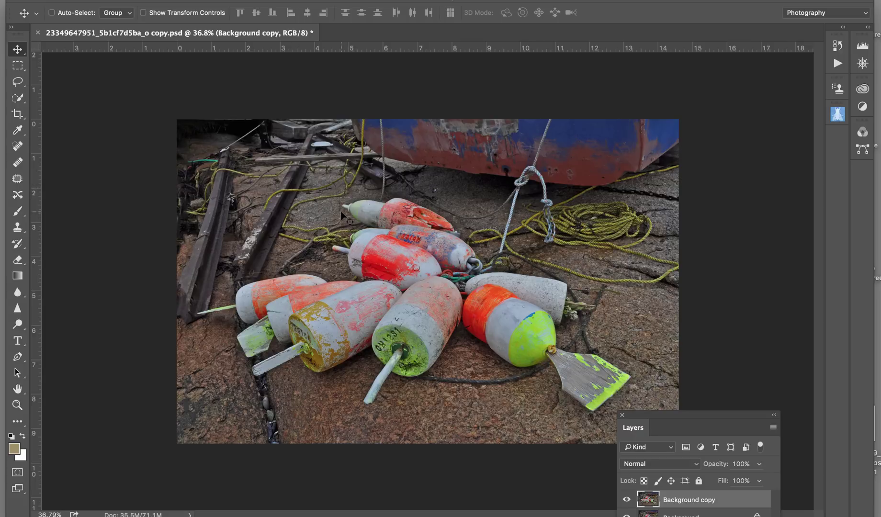
# Extend the canvas with the Crop tool by a narrow strip on both the left and right sides of the photo
pyautogui.click(17, 114)
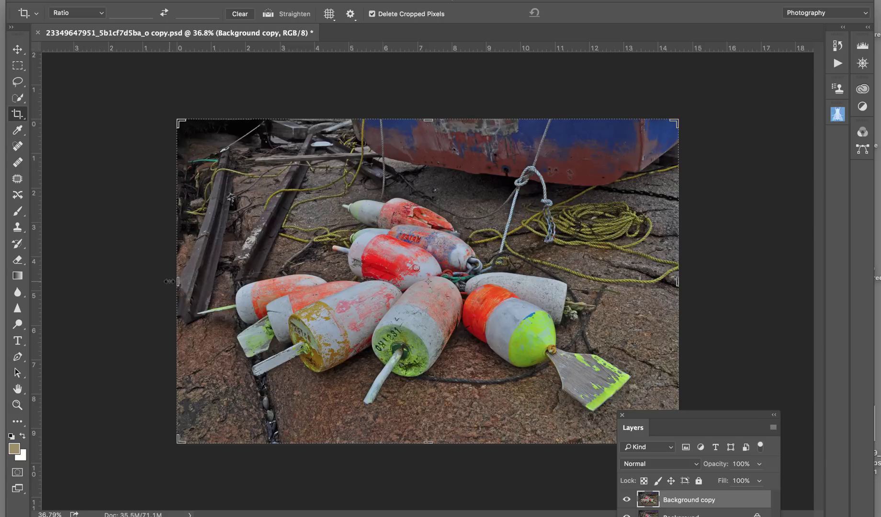
pyautogui.moveTo(177, 281); pyautogui.dragTo(171, 280)
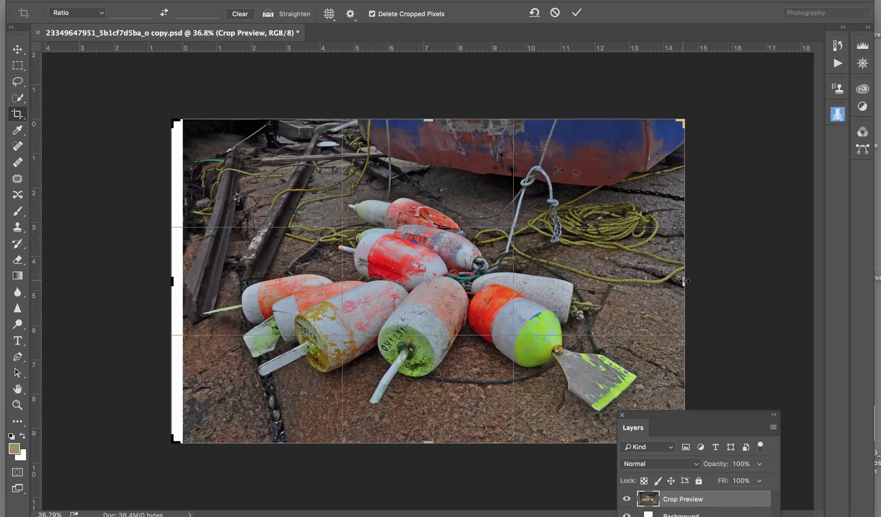
pyautogui.moveTo(683, 281); pyautogui.dragTo(687, 282)
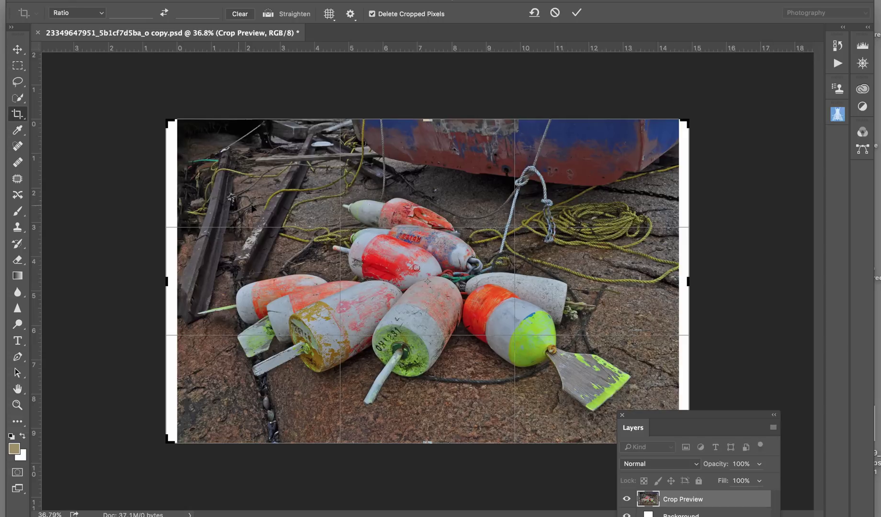
pyautogui.click(576, 13)
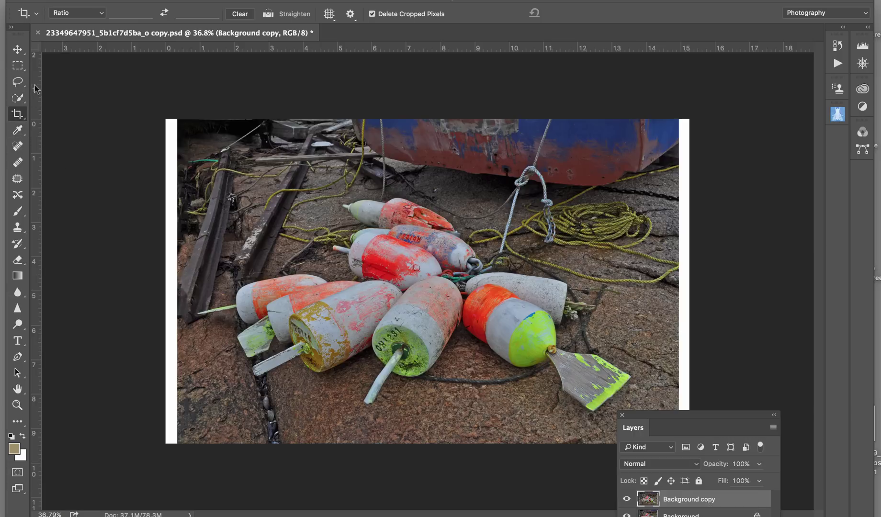
# Select the white strip along the photo's right edge with the Magic Wand and expand the selection by 3 pixels
pyautogui.click(22, 95)
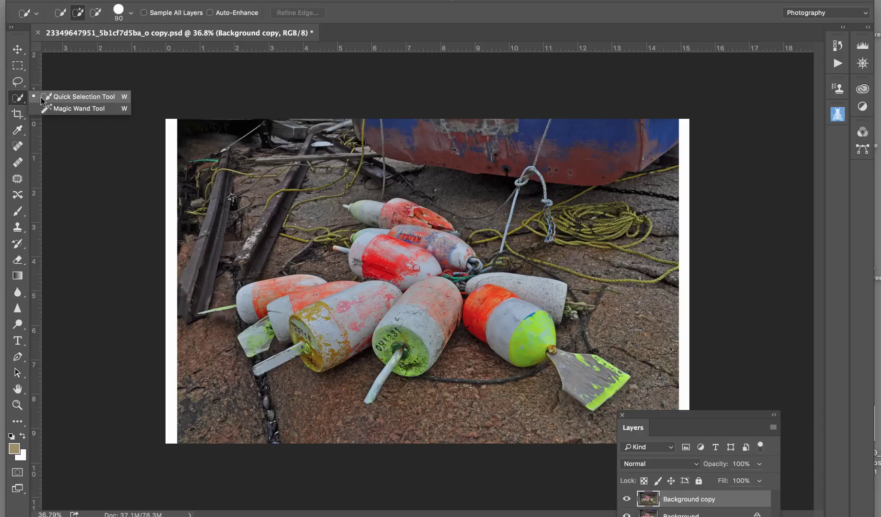
pyautogui.click(54, 109)
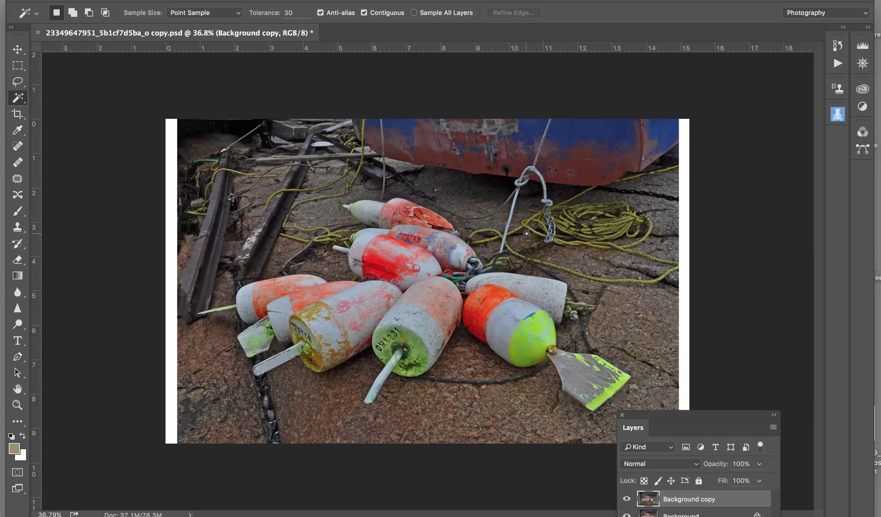
pyautogui.click(684, 264)
pyautogui.click(263, 0)
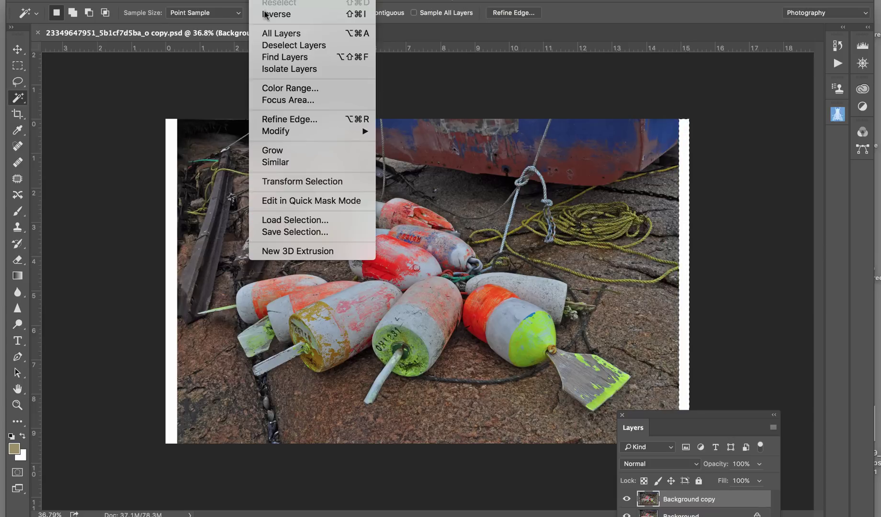
pyautogui.moveTo(282, 135)
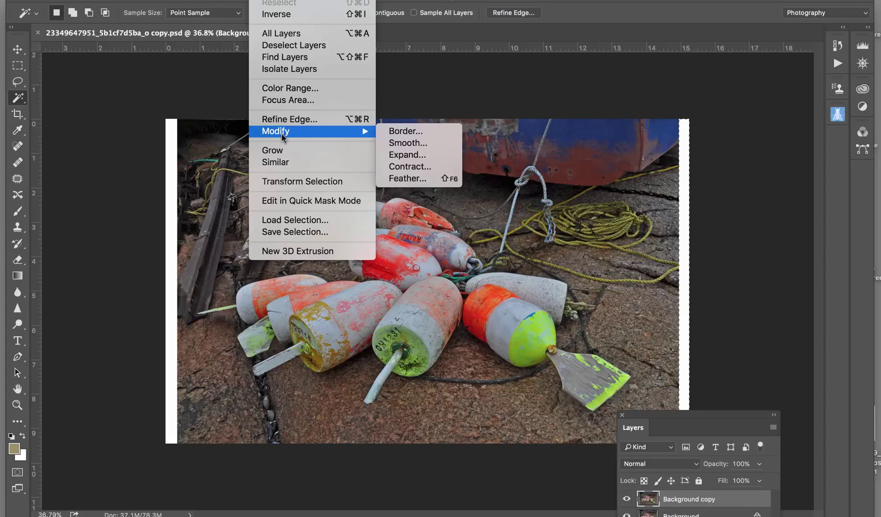
pyautogui.click(435, 155)
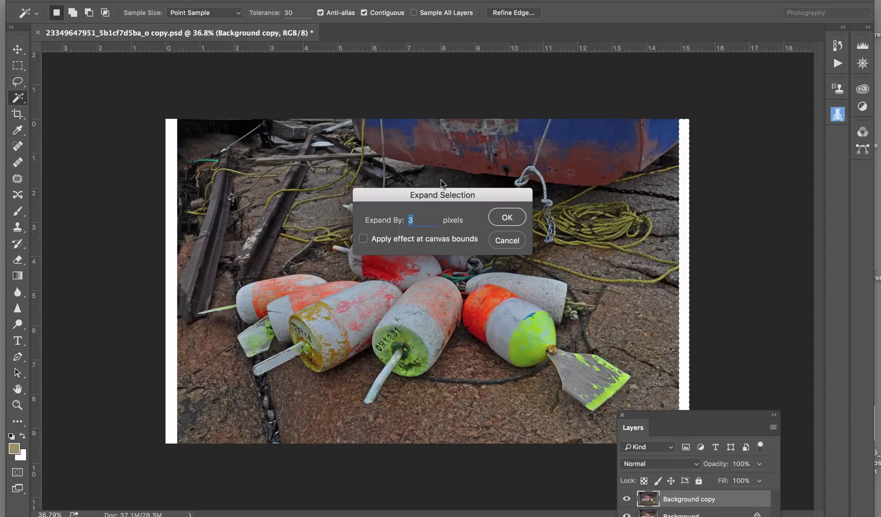
pyautogui.click(507, 218)
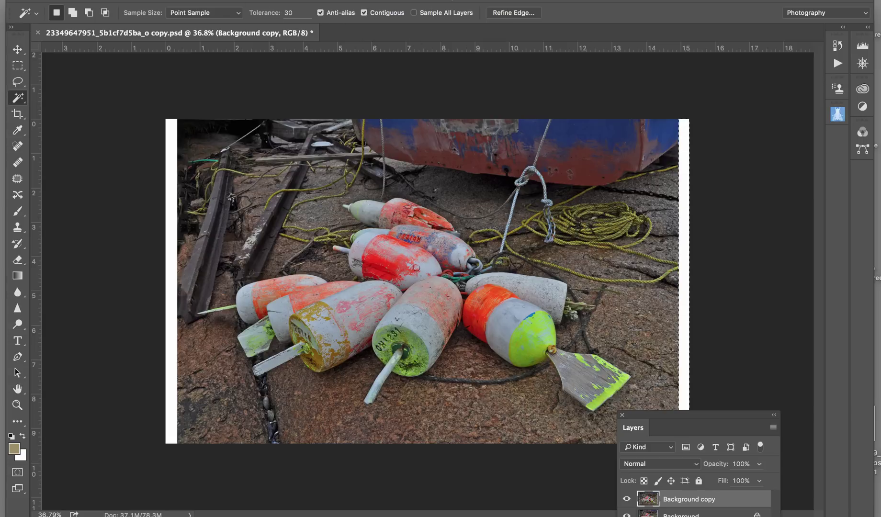
# Fill the selected right-hand strip with Content-Aware contents in Normal mode at 100% opacity
pyautogui.click(106, 0)
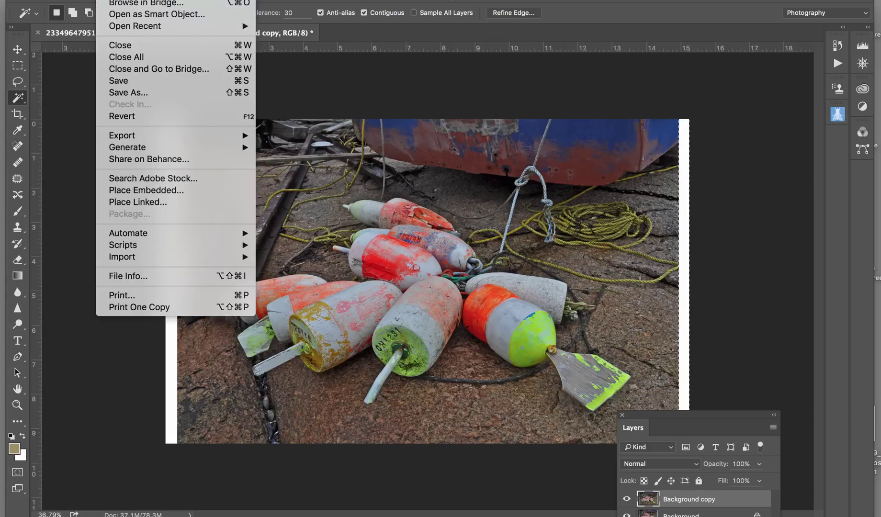
pyautogui.click(106, 0)
pyautogui.click(131, 0)
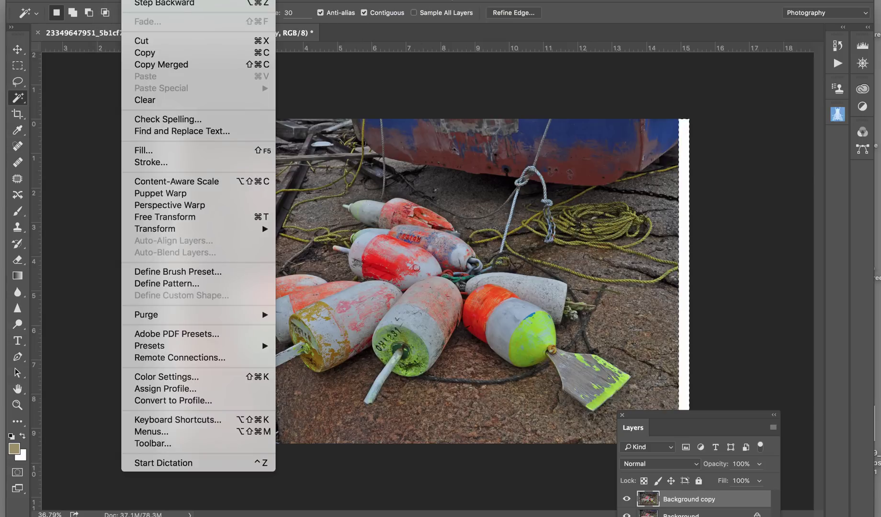
pyautogui.click(145, 155)
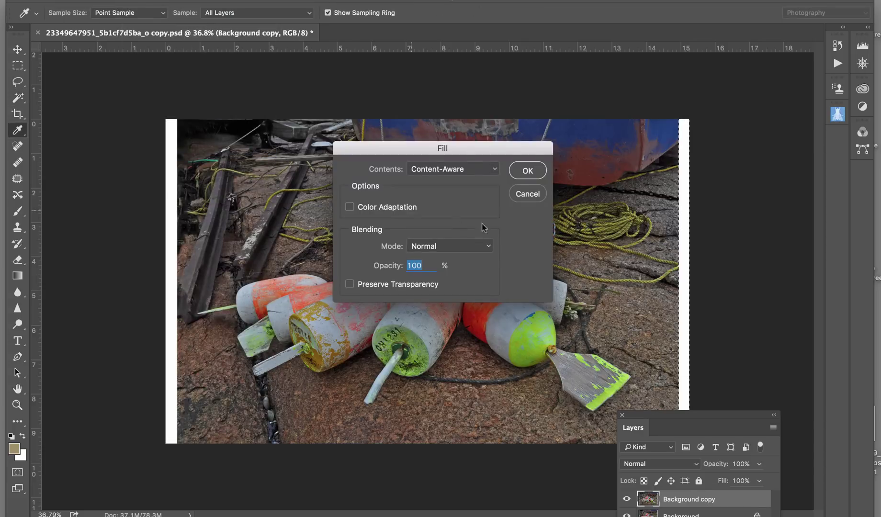
pyautogui.click(494, 169)
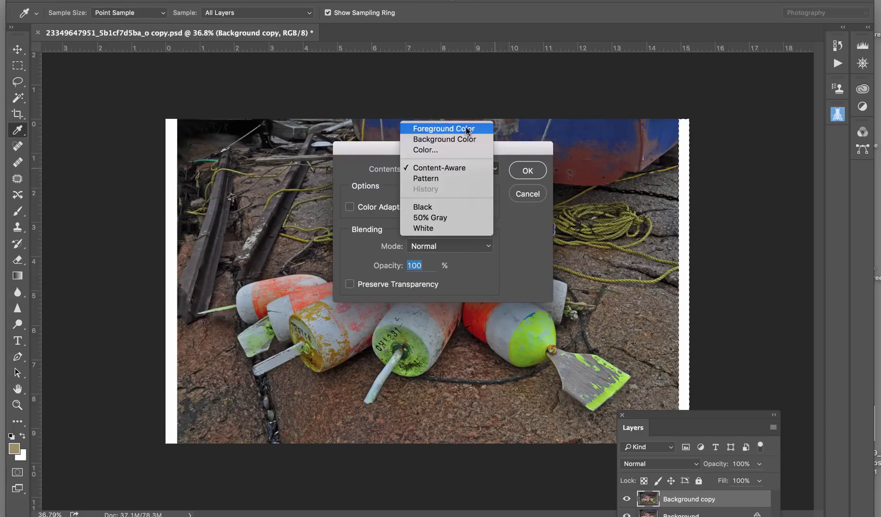
pyautogui.click(463, 168)
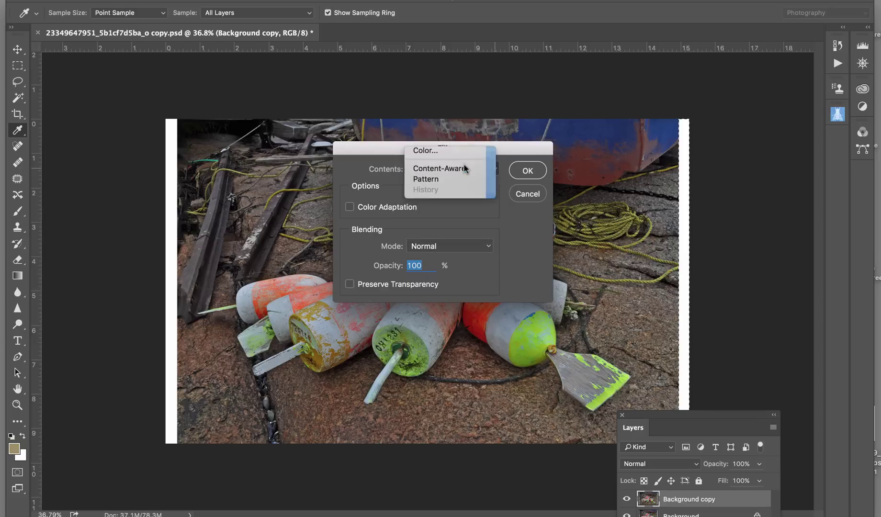
pyautogui.click(527, 171)
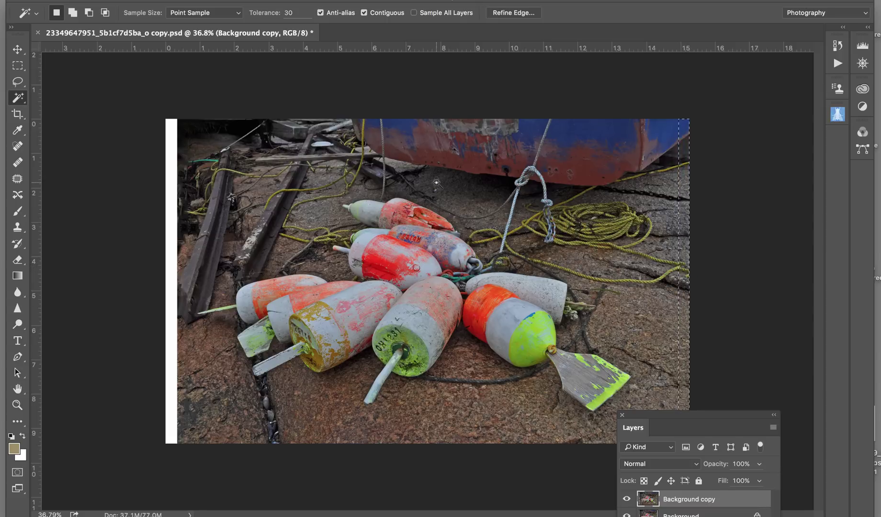
# Drop the right-hand selection and select the white strip along the photo's left edge with the Magic Wand
pyautogui.click(262, 0)
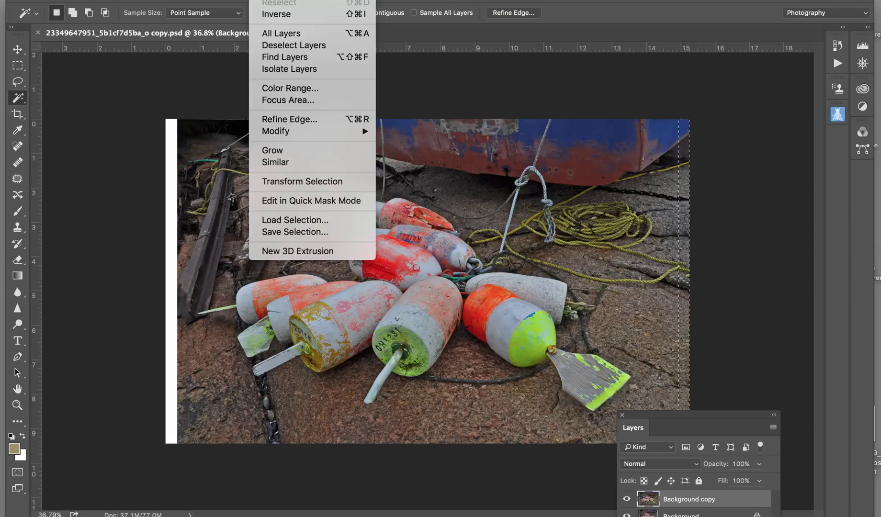
pyautogui.click(278, 0)
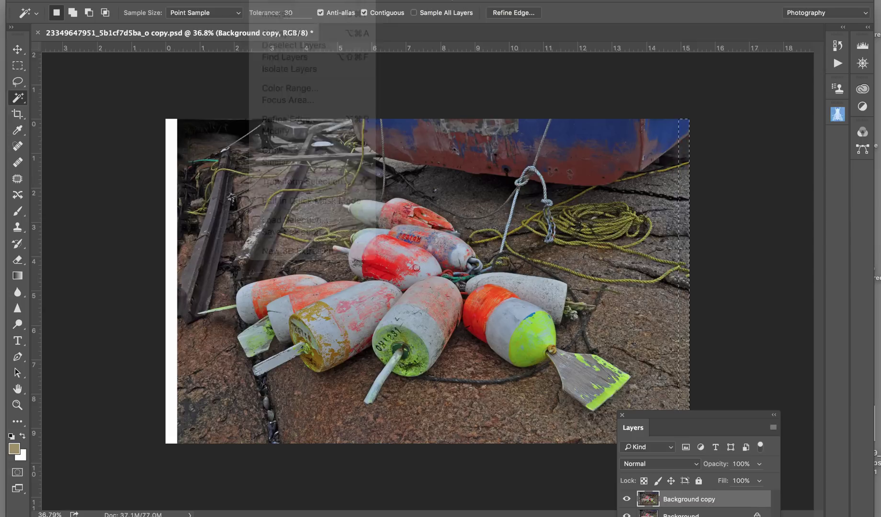
pyautogui.click(170, 235)
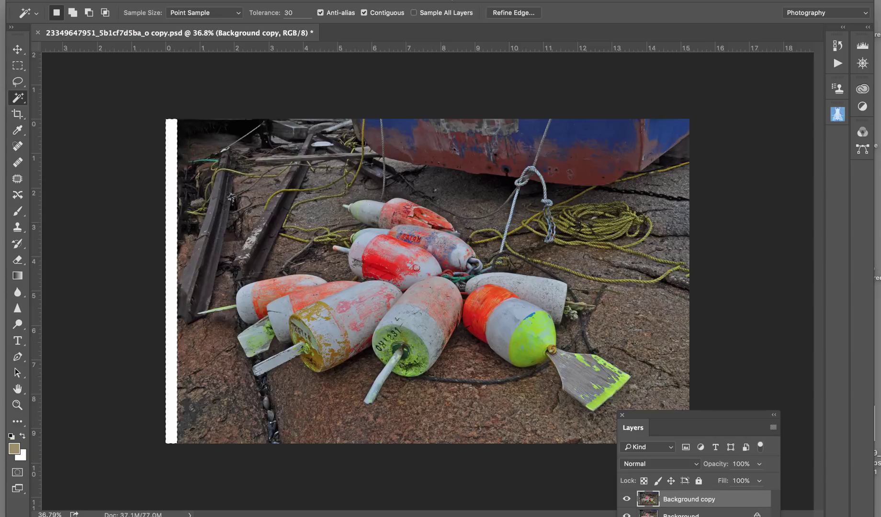
# Fill the selected left-hand strip with Content-Aware contents in Normal mode at 100% opacity, and deselect it
pyautogui.click(131, 0)
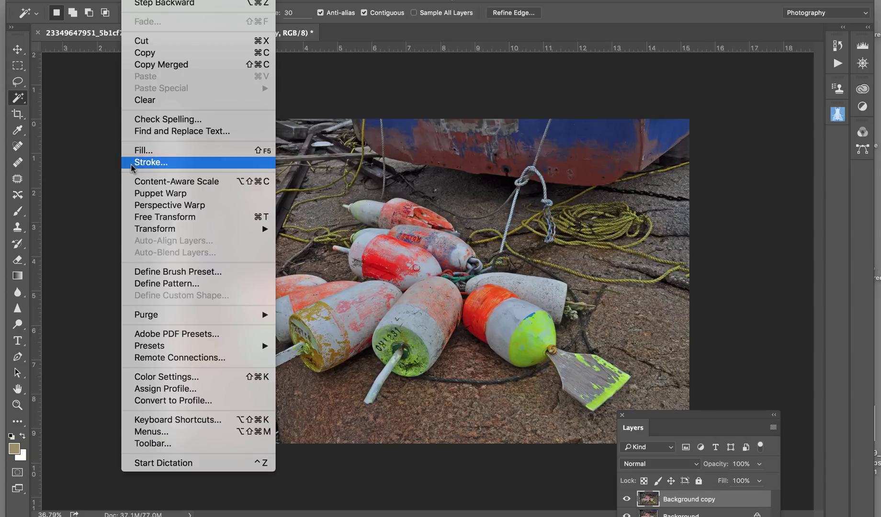
pyautogui.click(142, 150)
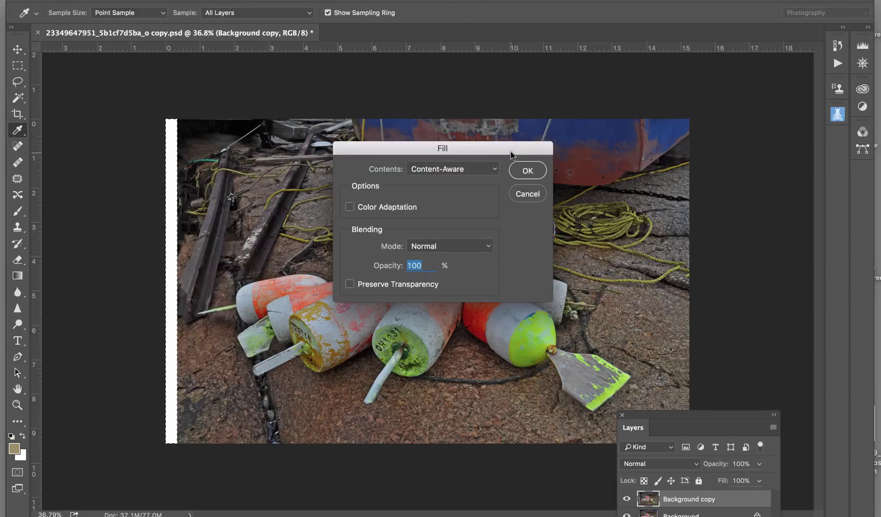
pyautogui.click(524, 172)
pyautogui.press('w')
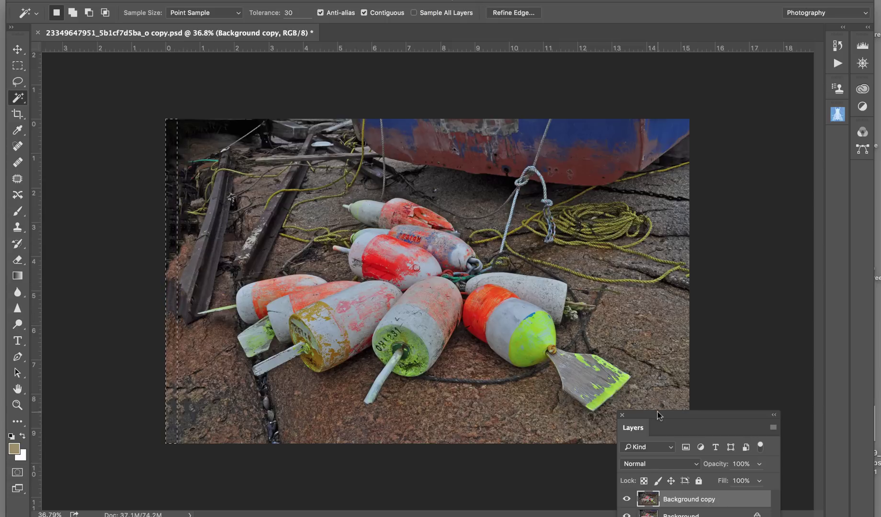
pyautogui.moveTo(657, 412); pyautogui.dragTo(688, 440)
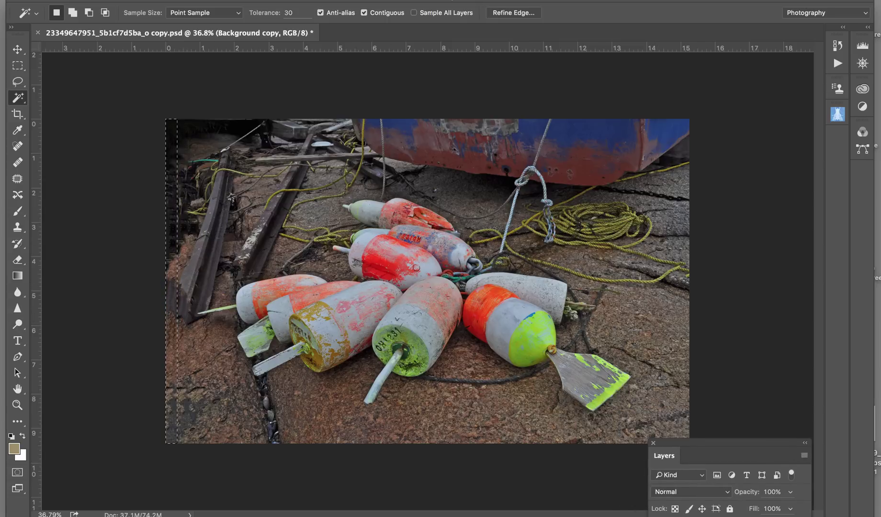
pyautogui.click(265, 0)
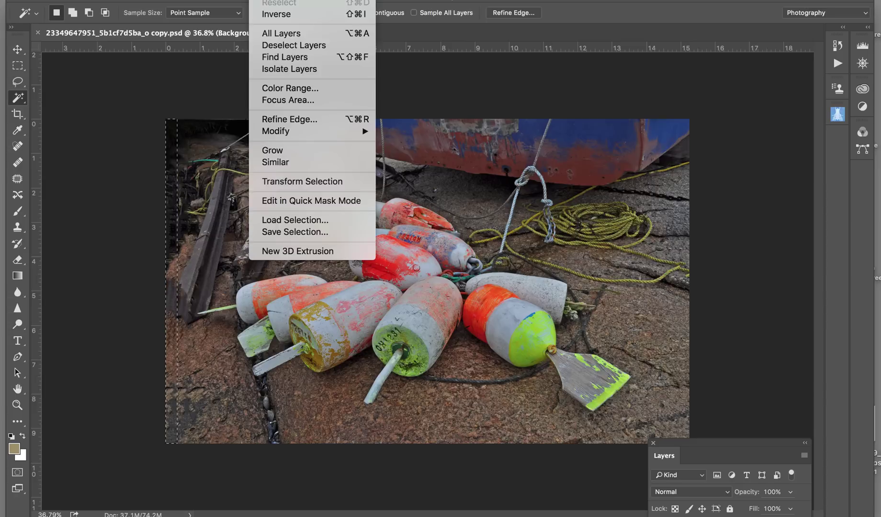
pyautogui.click(279, 0)
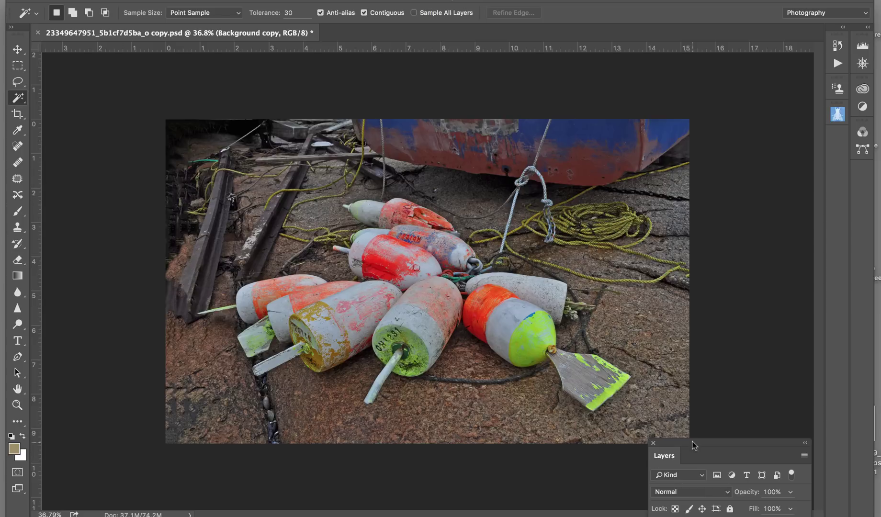
# Add an empty layer above Background copy and move the layer list clear of the photo
pyautogui.moveTo(693, 441); pyautogui.dragTo(683, 288)
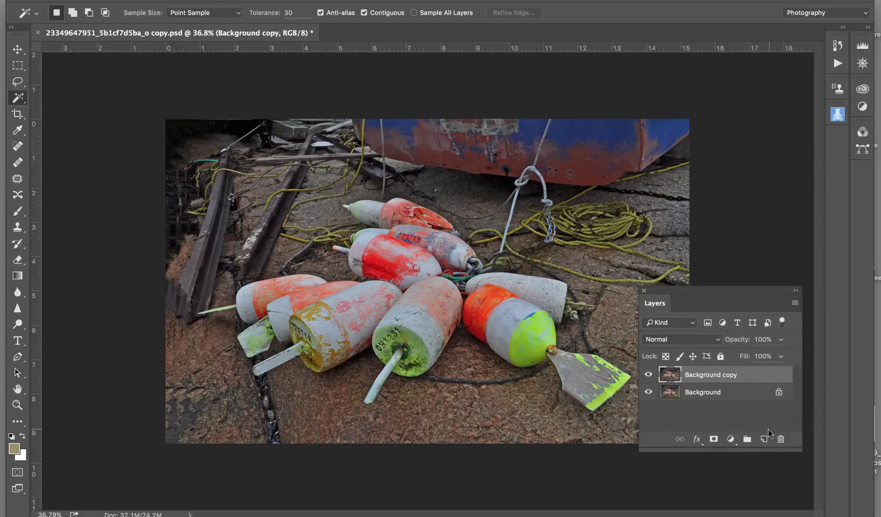
pyautogui.click(764, 438)
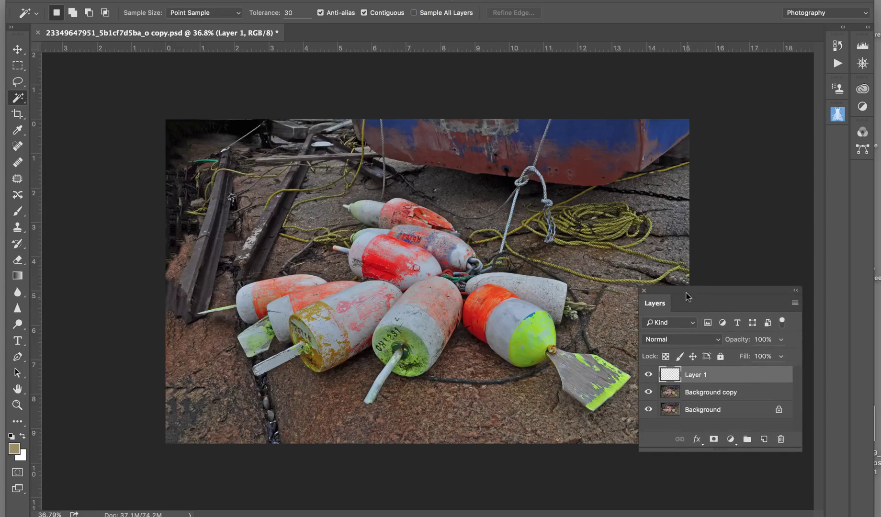
pyautogui.moveTo(684, 291); pyautogui.dragTo(678, 458)
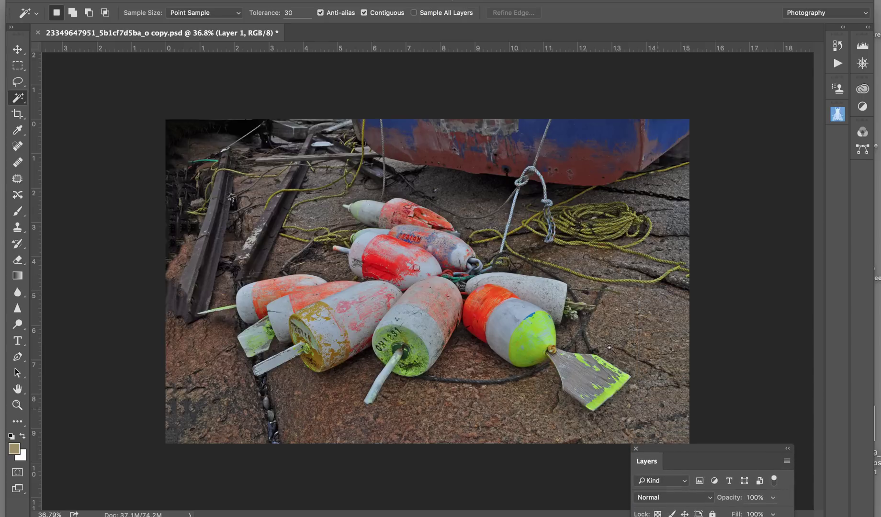
# Clone rock over the stray rope end at the photo's right edge and the duplicated beam edge at its left, using a soft 79 px Clone Stamp
pyautogui.click(17, 228)
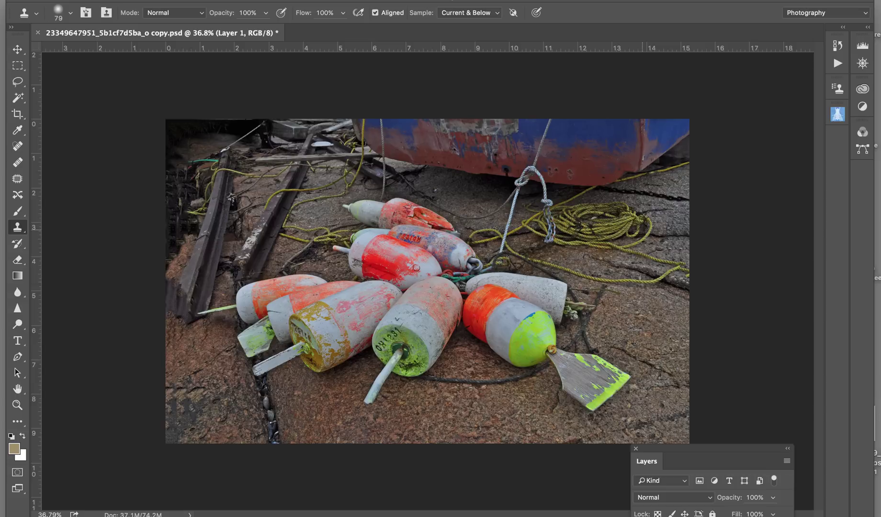
pyautogui.click(70, 14)
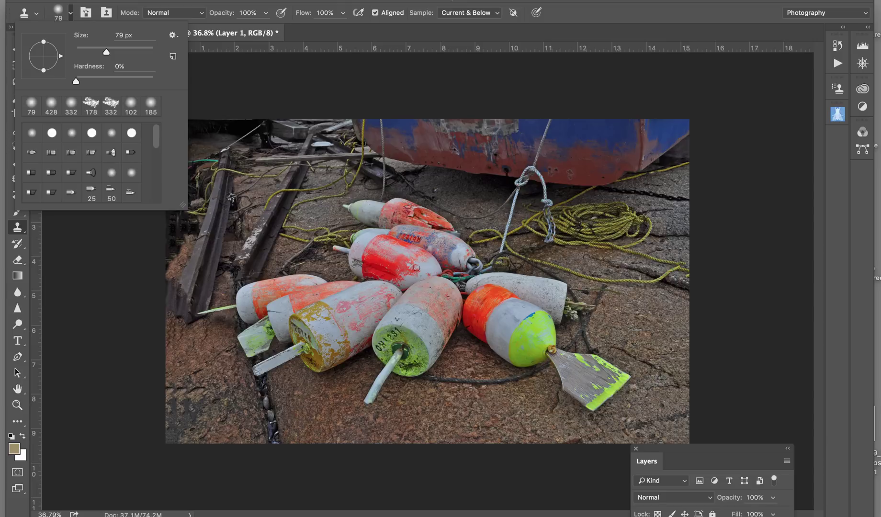
pyautogui.click(686, 257)
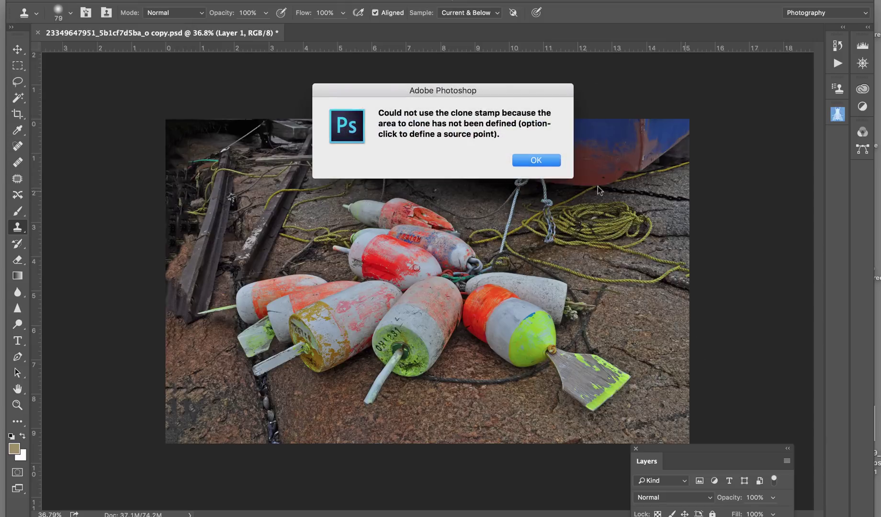
pyautogui.click(552, 156)
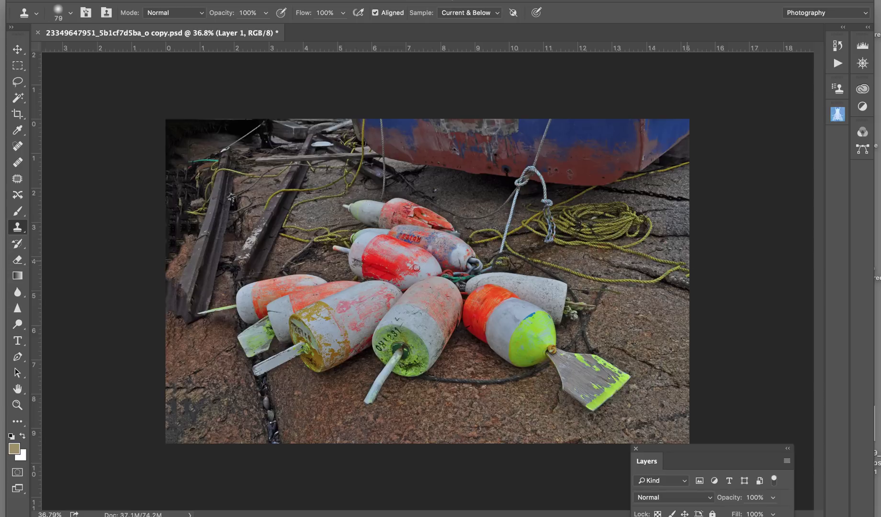
pyautogui.click(688, 264)
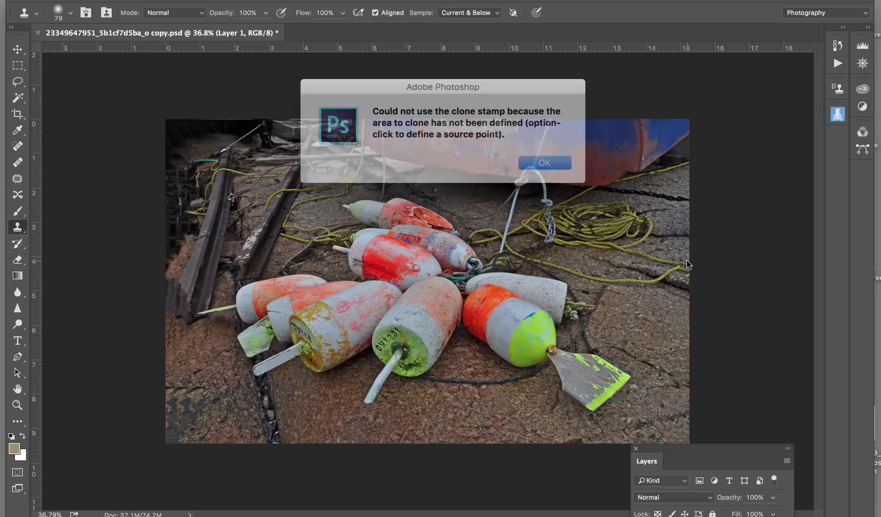
pyautogui.click(535, 166)
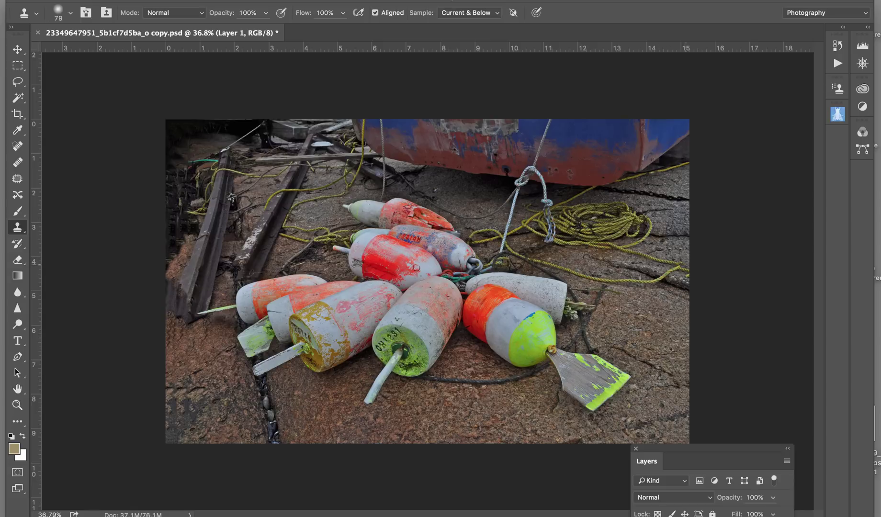
pyautogui.click(685, 270)
pyautogui.click(687, 272)
pyautogui.click(170, 282)
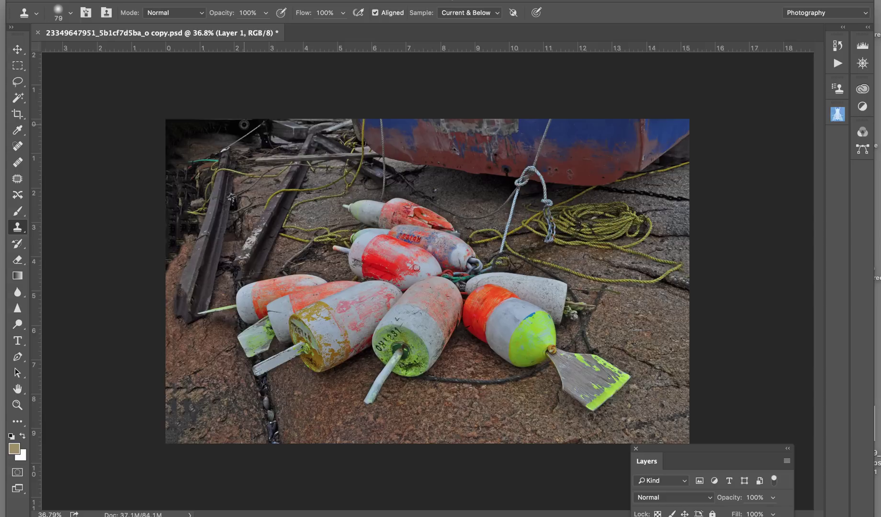
# Sample the dark area near the photo's upper-left corner and clone it over the thin diagonal pole there
pyautogui.keyDown('alt'); pyautogui.click(244, 124); pyautogui.keyUp('alt')
pyautogui.moveTo(256, 127); pyautogui.dragTo(219, 150)
pyautogui.moveTo(208, 119); pyautogui.dragTo(247, 122)
# Hide and show Layer 1 to compare the photo with and without the cloned retouching
pyautogui.moveTo(682, 448); pyautogui.dragTo(724, 358)
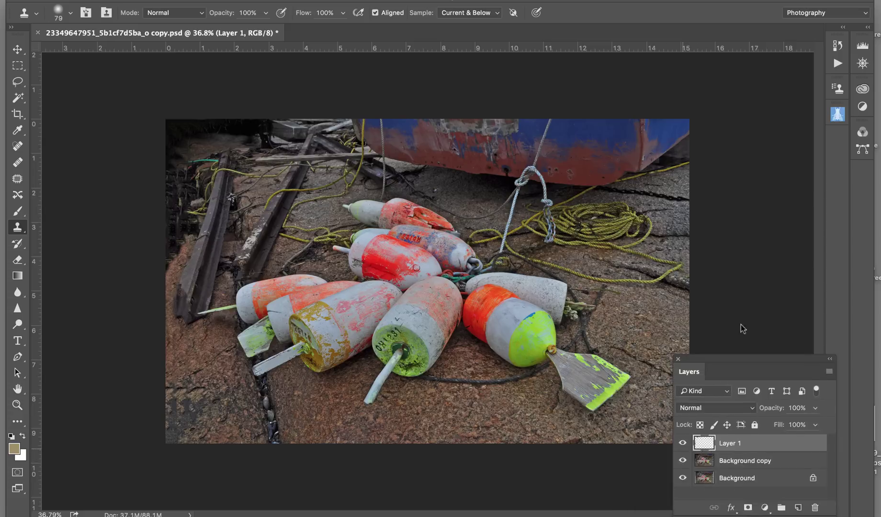
pyautogui.moveTo(742, 328); pyautogui.dragTo(764, 203)
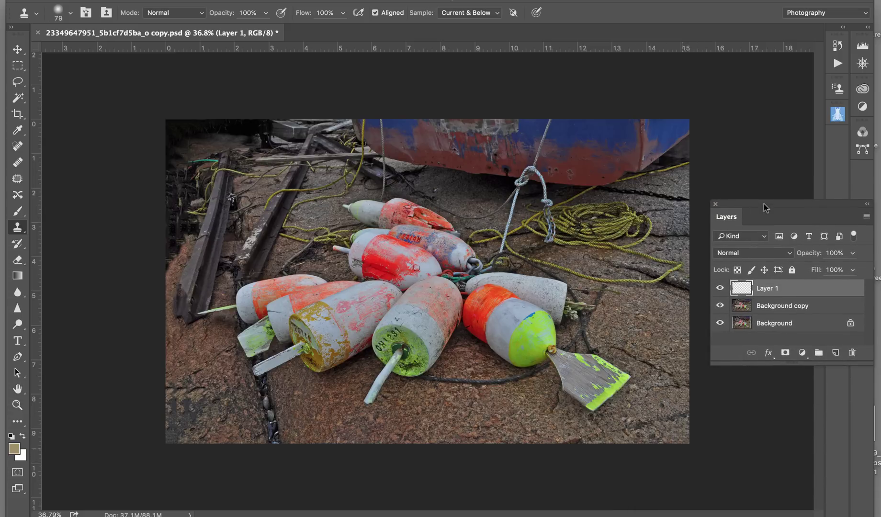
pyautogui.click(719, 289)
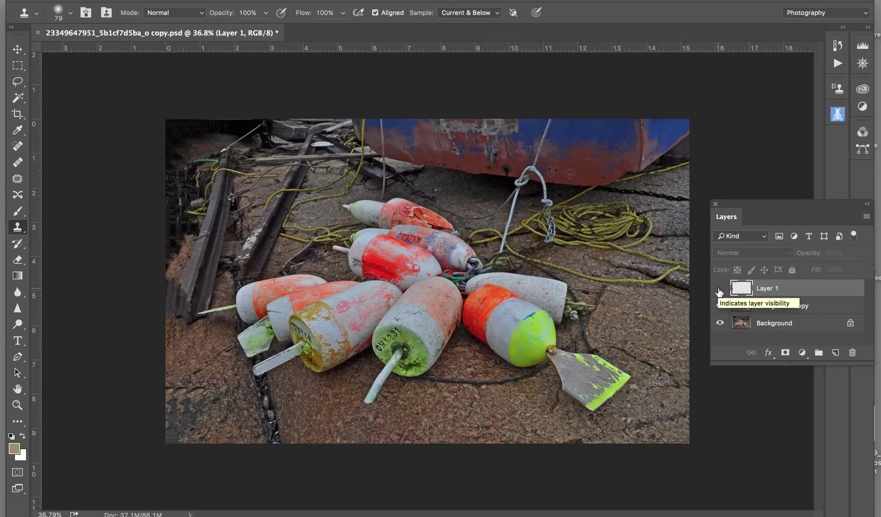
pyautogui.click(719, 290)
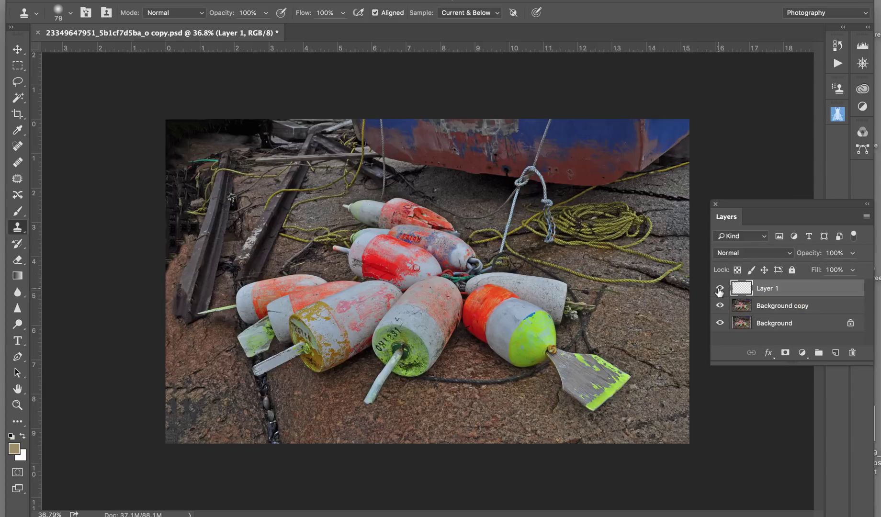
pyautogui.click(719, 289)
pyautogui.click(719, 289)
pyautogui.moveTo(747, 213); pyautogui.dragTo(744, 322)
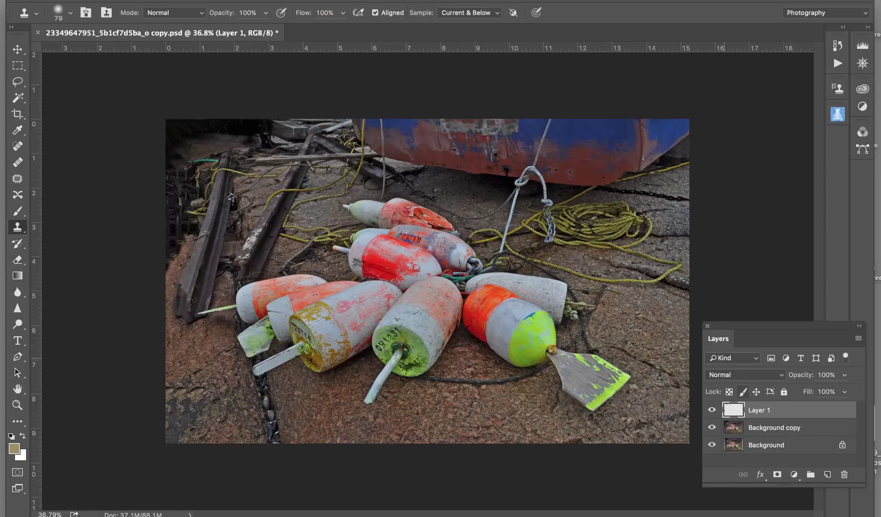
# Extend the canvas evenly on all four sides with the Crop tool to about 17 by 11 in and apply the crop
pyautogui.press('c')
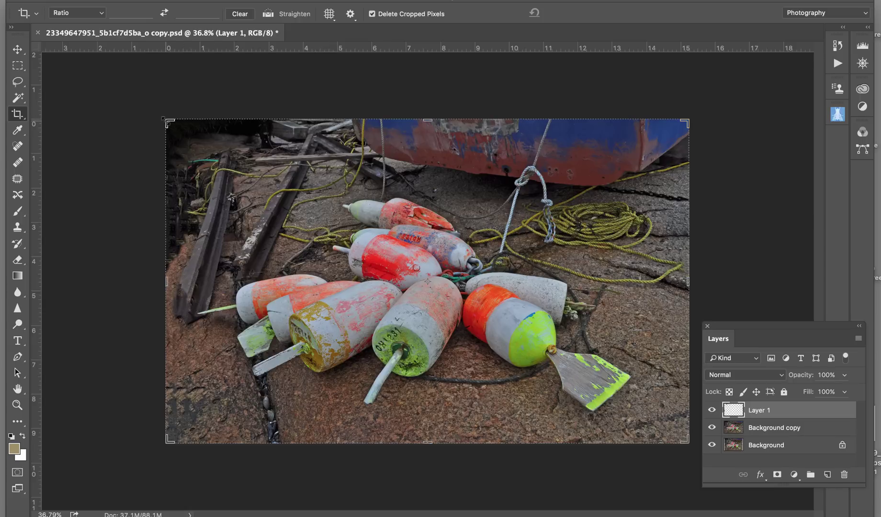
pyautogui.moveTo(163, 118); pyautogui.dragTo(138, 91)
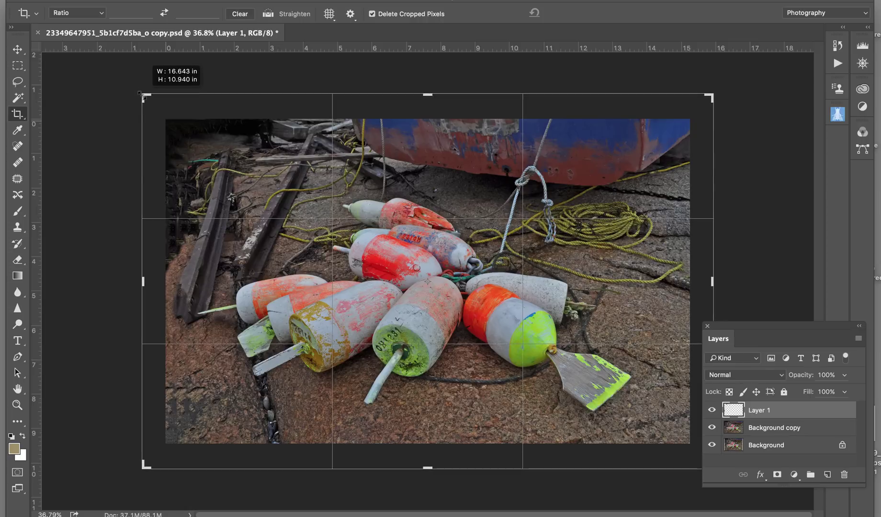
pyautogui.moveTo(140, 93); pyautogui.dragTo(138, 91)
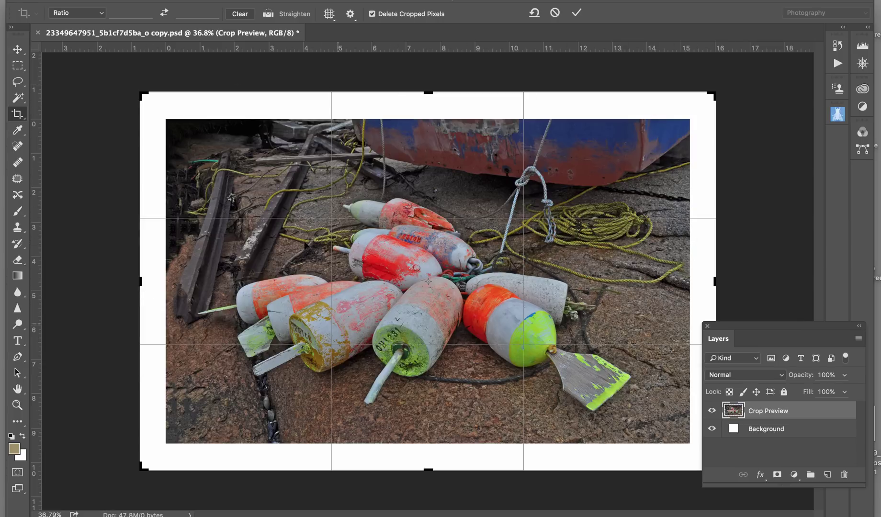
pyautogui.click(16, 136)
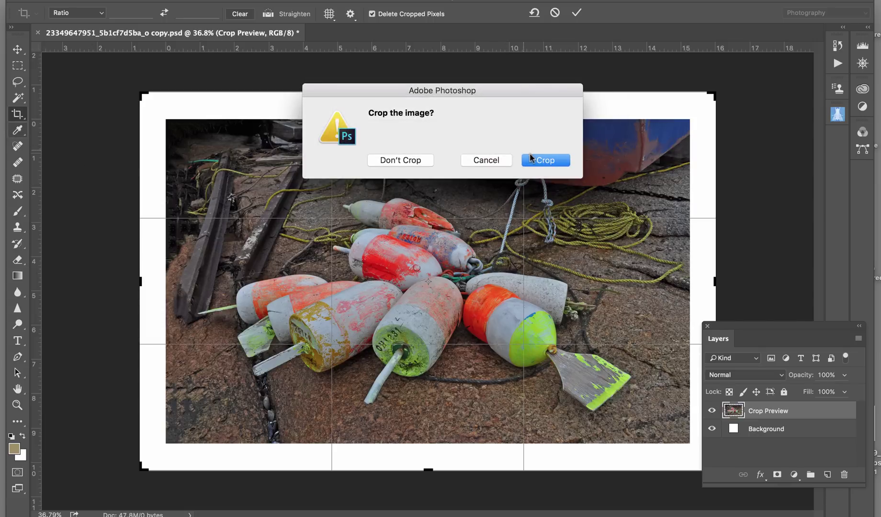
pyautogui.click(548, 164)
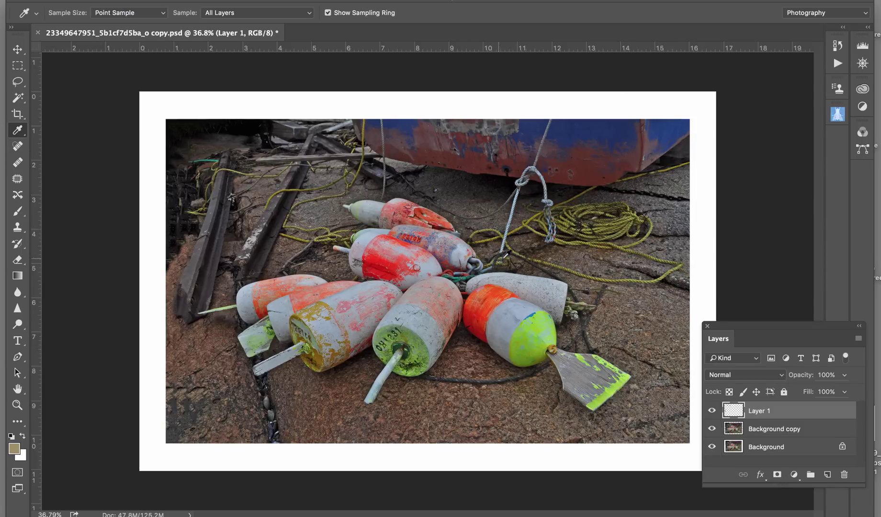
# Set the Magic Wand tolerance to 5 and reselect the white border around the photo with Layer 1 active
pyautogui.click(468, 125)
pyautogui.click(18, 99)
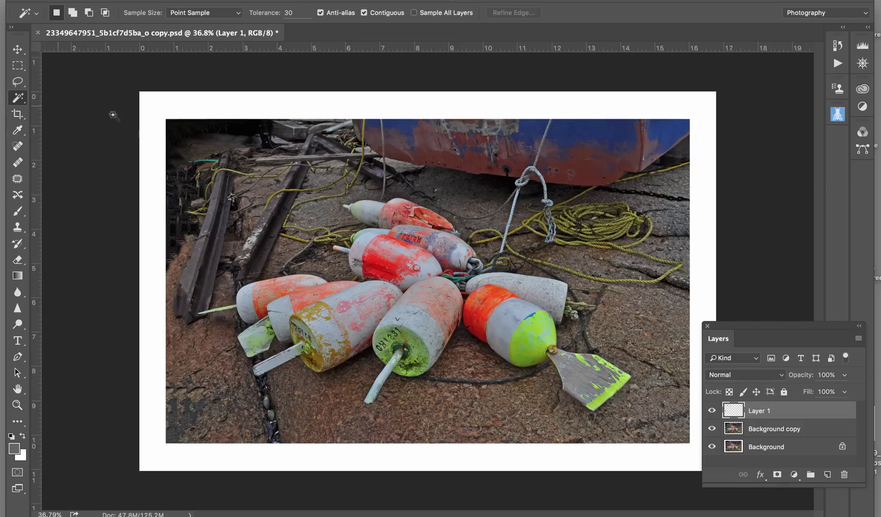
pyautogui.click(147, 124)
pyautogui.write('5')
pyautogui.click(265, 1)
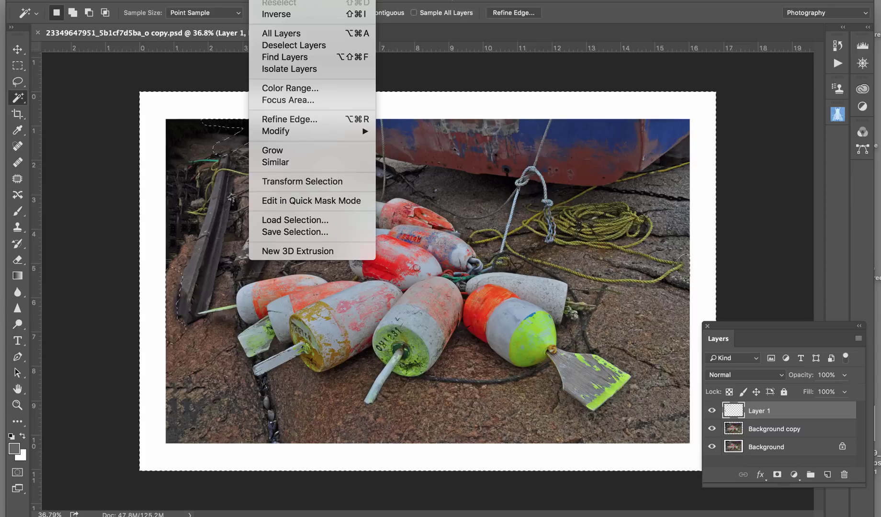
pyautogui.click(279, 0)
pyautogui.click(203, 99)
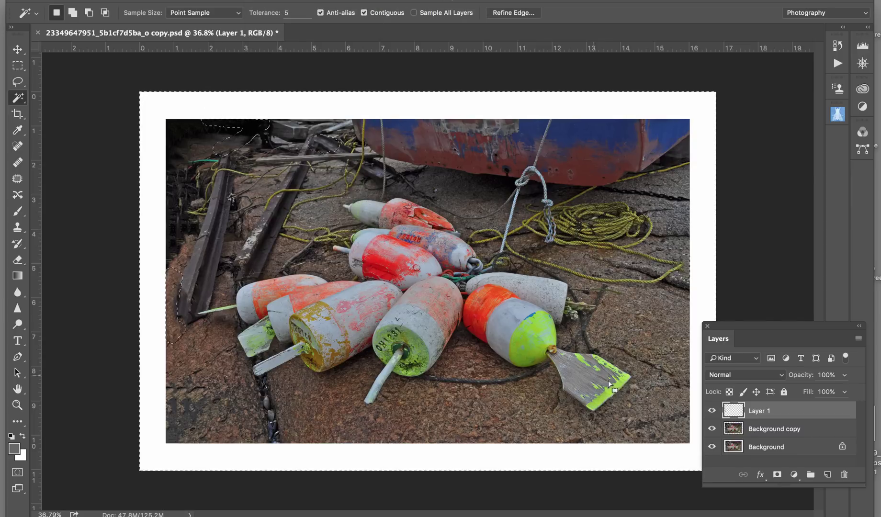
# Hide Layer 1, reselect the white border on Background copy with the Magic Wand, and fill it with a solid gray-green color
pyautogui.click(711, 411)
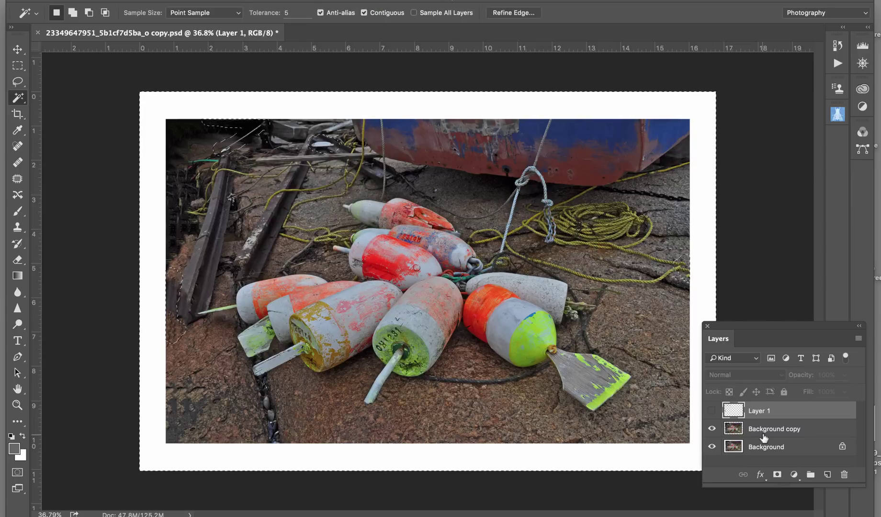
pyautogui.click(763, 430)
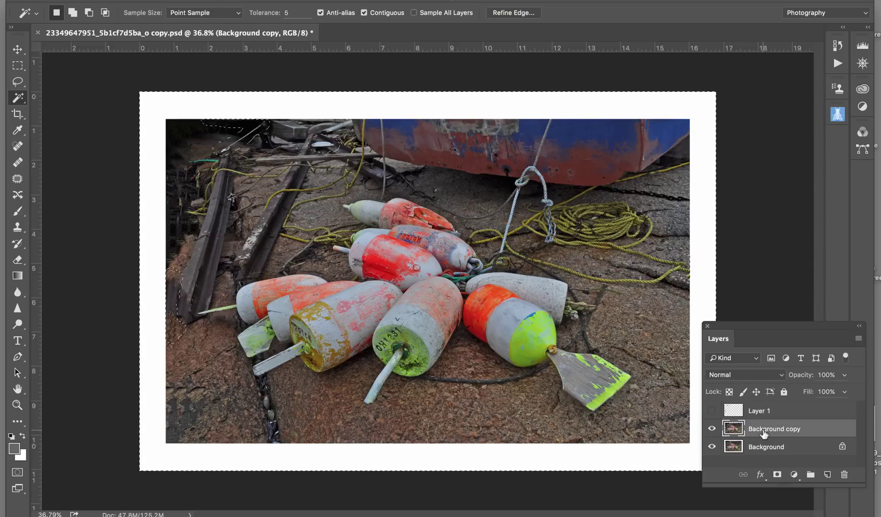
pyautogui.click(262, 1)
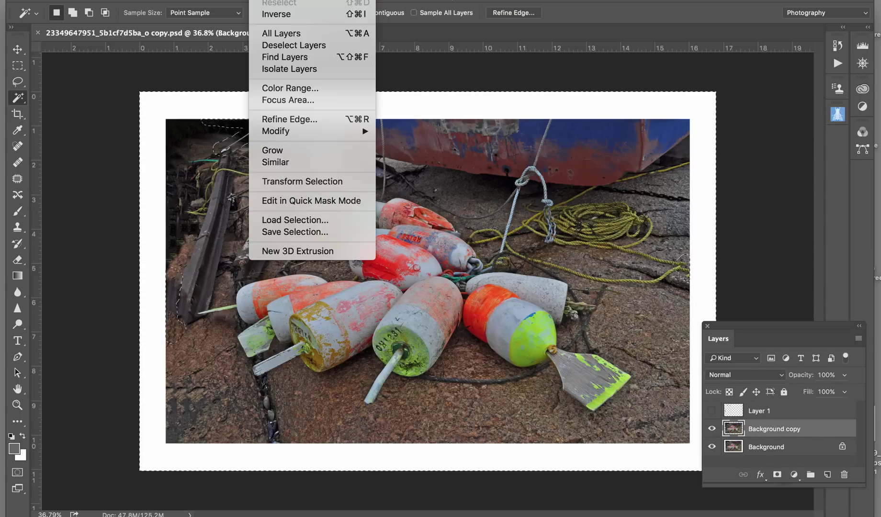
pyautogui.click(277, 0)
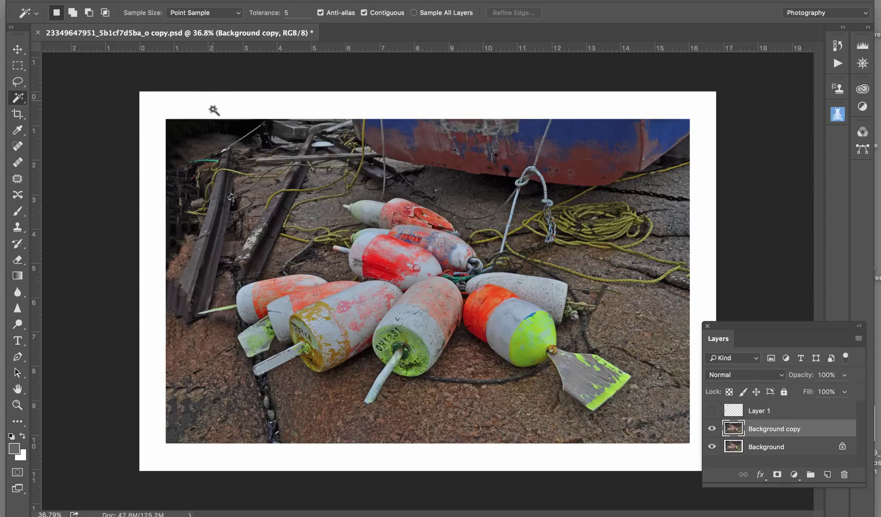
pyautogui.click(213, 111)
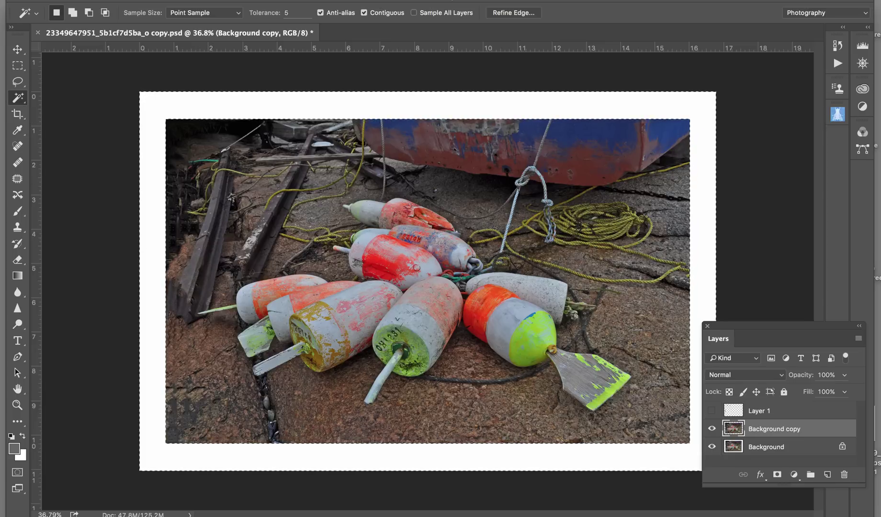
pyautogui.click(131, 0)
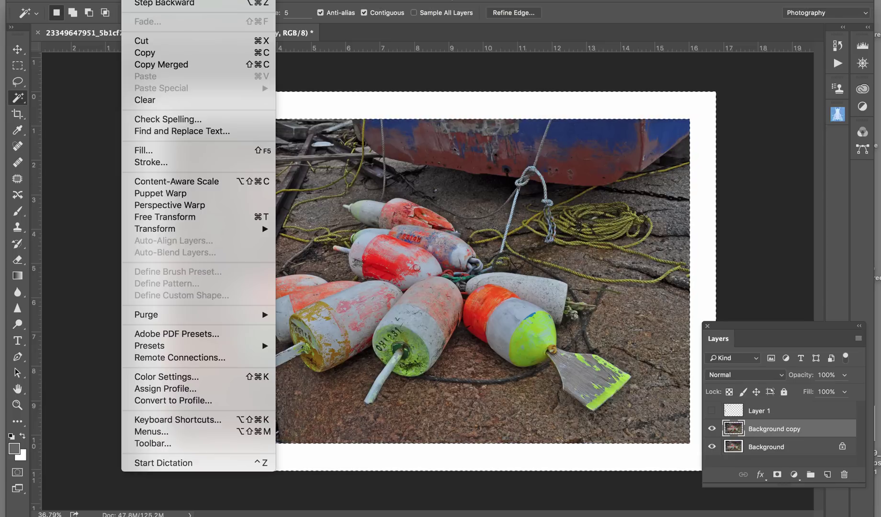
pyautogui.click(140, 150)
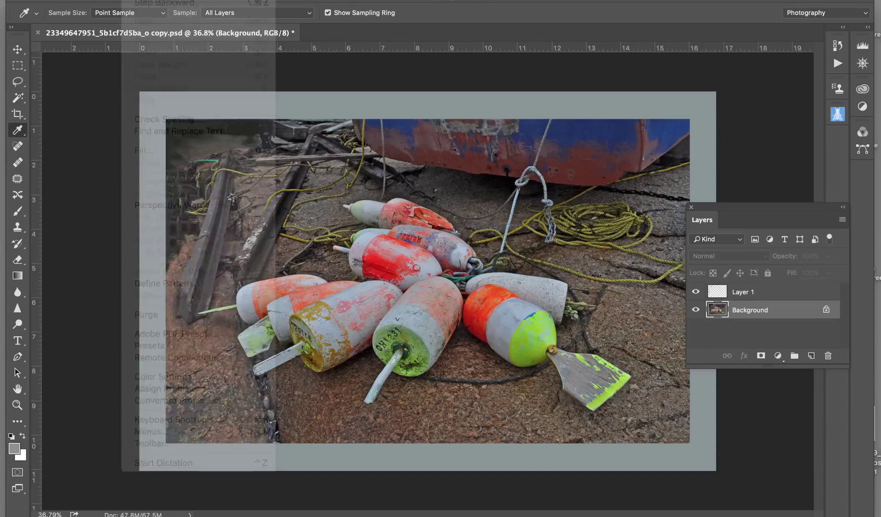
# Duplicate the Background layer and merge Layer 1 down into the copy
pyautogui.press('super+j')
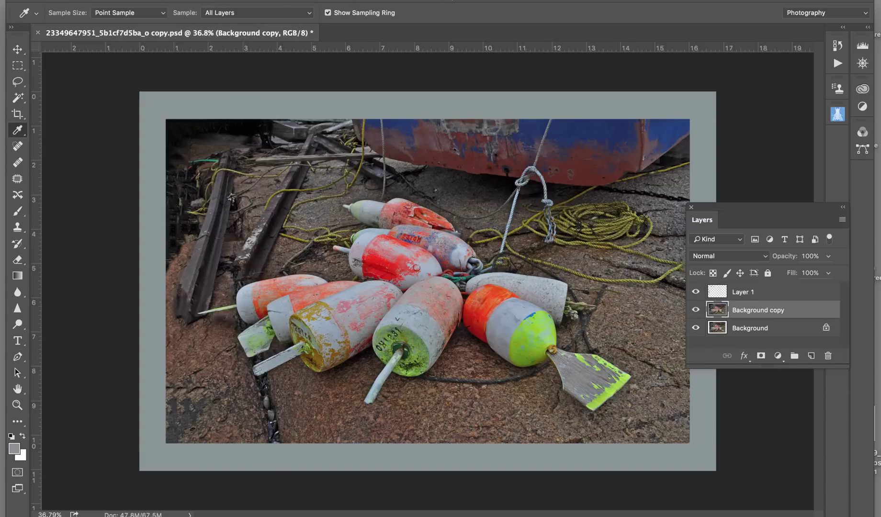
pyautogui.click(754, 296)
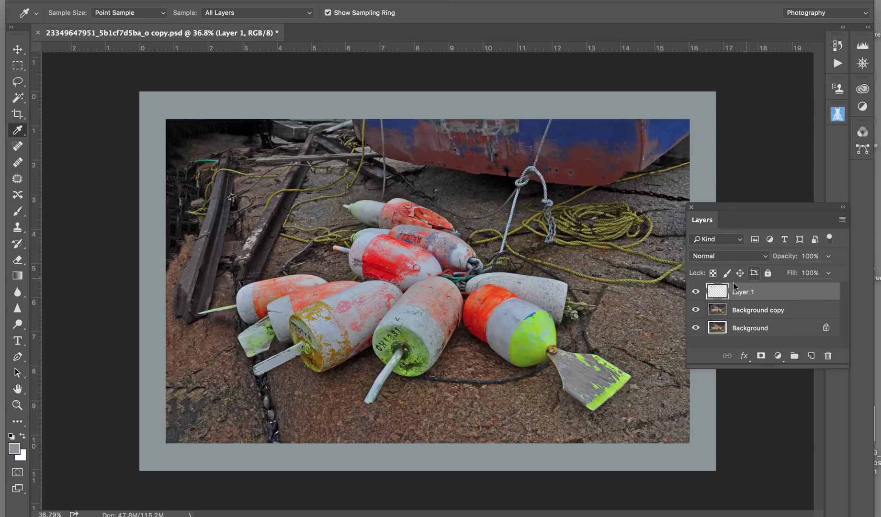
pyautogui.click(841, 222)
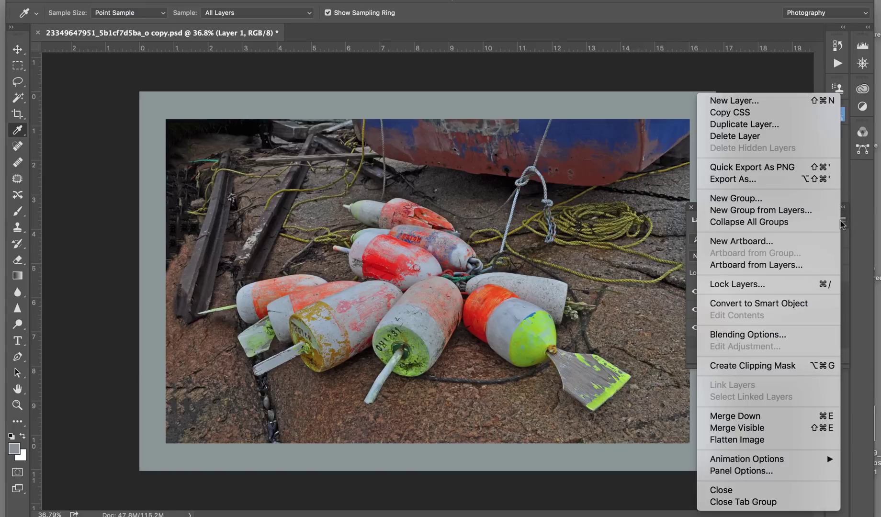
pyautogui.click(789, 417)
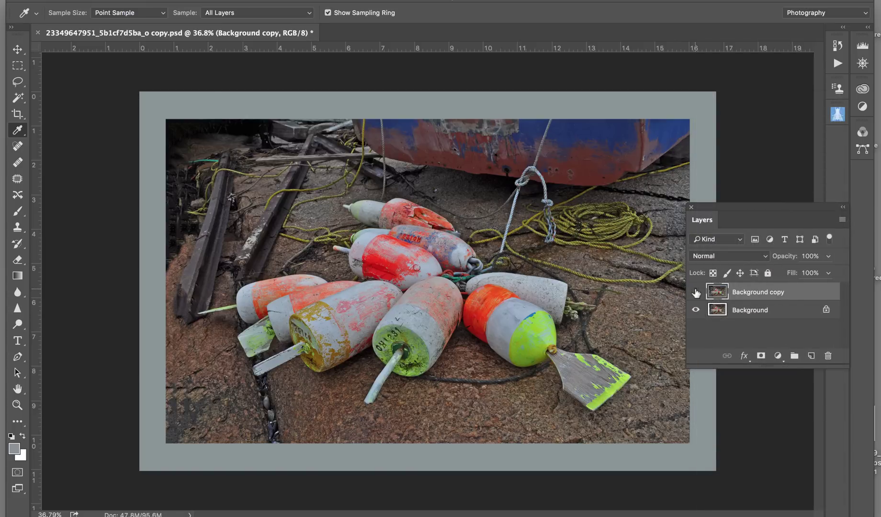
# Hide and show Background copy to compare it with the original, and duplicate it as a new layer
pyautogui.click(696, 292)
pyautogui.click(696, 292)
pyautogui.moveTo(761, 297); pyautogui.dragTo(808, 357)
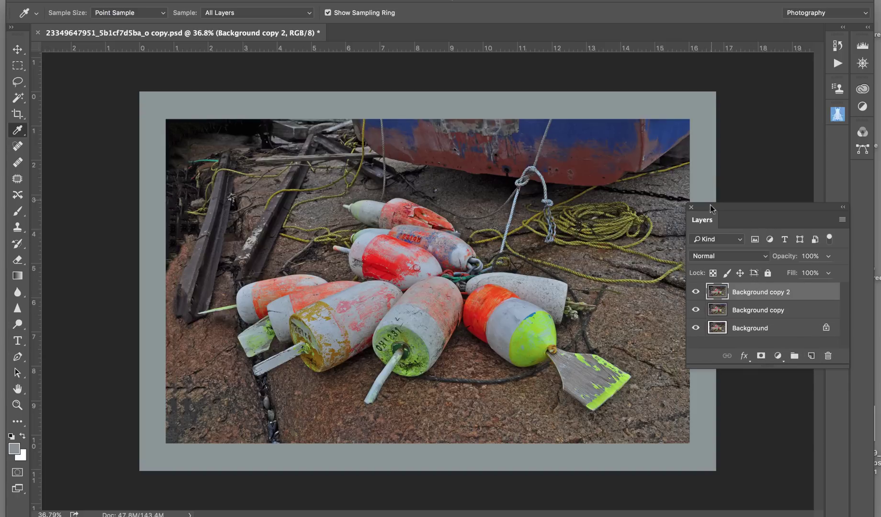
# Add a Brightness/Contrast adjustment layer with brightness 17 and contrast about 22, and toggle its visibility to compare the effect
pyautogui.moveTo(710, 205); pyautogui.dragTo(713, 186)
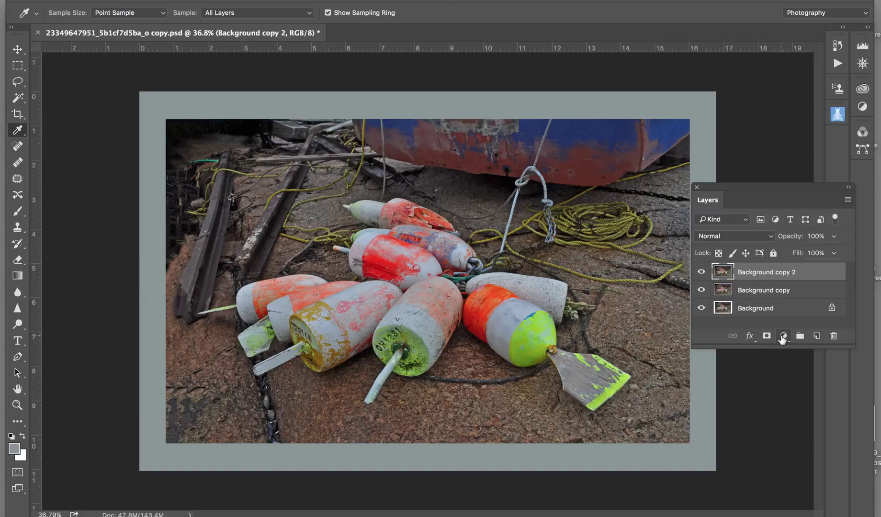
pyautogui.click(781, 336)
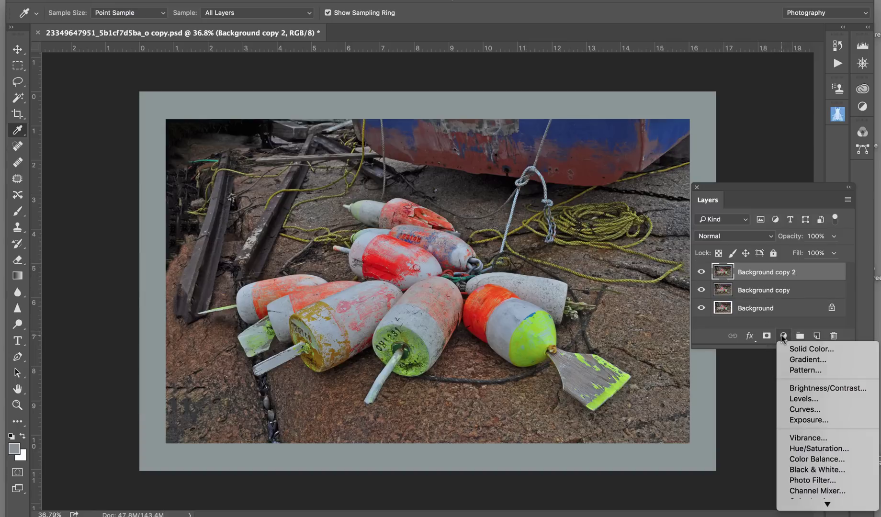
pyautogui.click(803, 389)
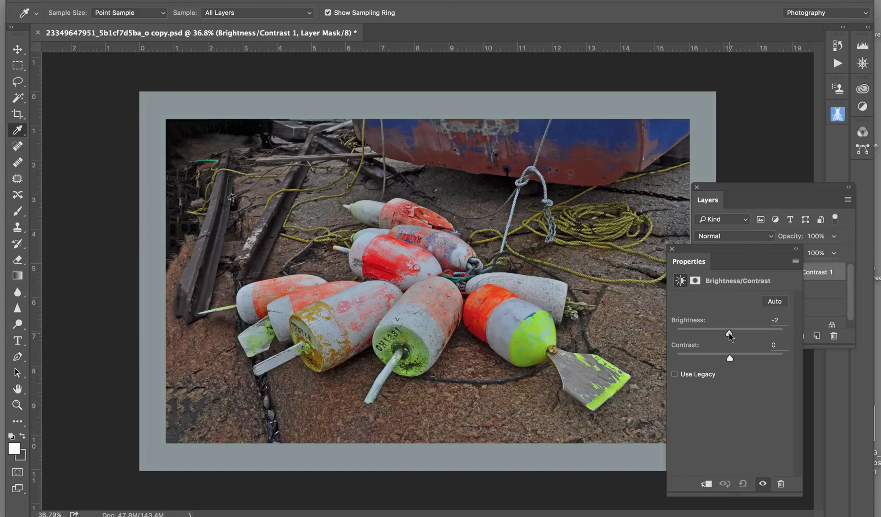
pyautogui.moveTo(732, 334); pyautogui.dragTo(736, 334)
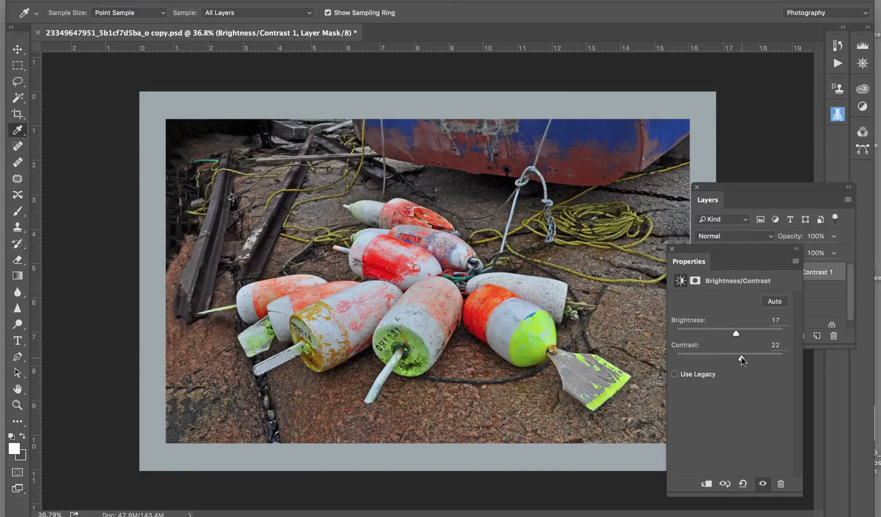
pyautogui.moveTo(736, 334)
pyautogui.mouseDown()
pyautogui.moveTo(745, 334)
pyautogui.moveTo(736, 332)
pyautogui.mouseUp()
pyautogui.click(672, 249)
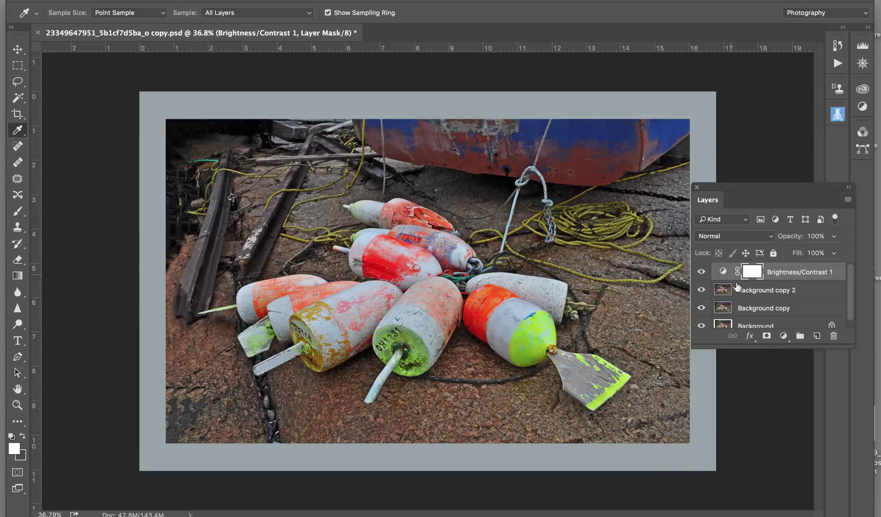
pyautogui.click(701, 272)
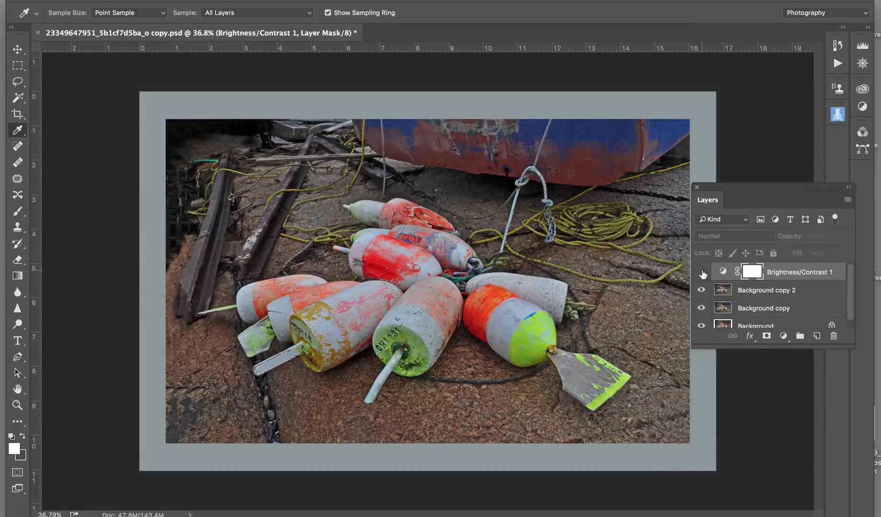
pyautogui.click(702, 272)
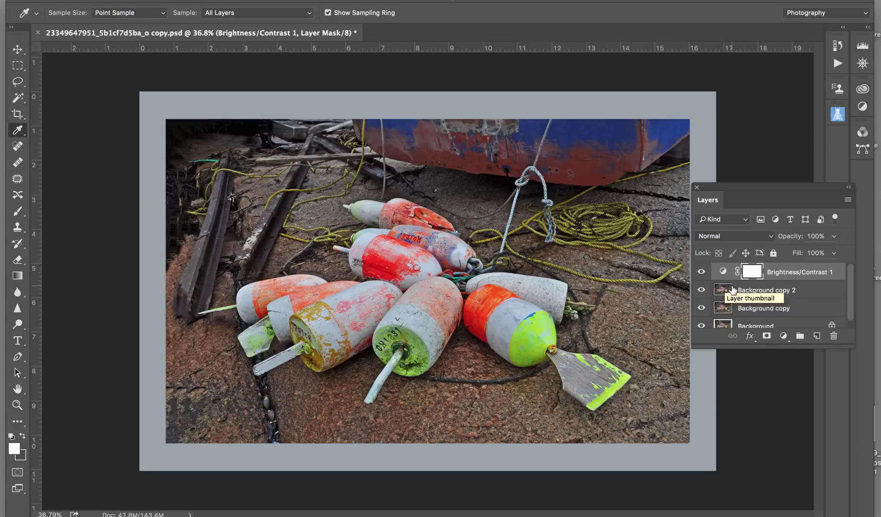
# Stamp all visible layers into a new merged layer above the Brightness/Contrast adjustment, keeping the originals
pyautogui.click(847, 200)
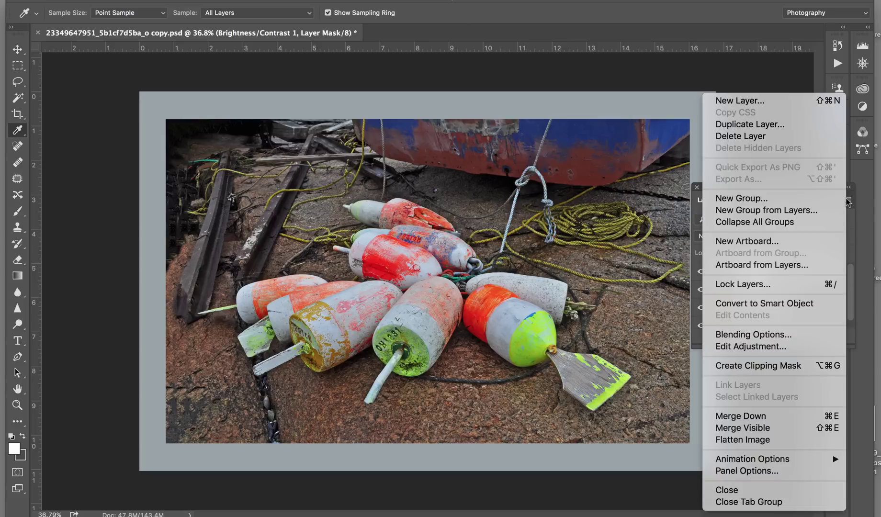
pyautogui.keyDown('alt'); pyautogui.click(790, 428); pyautogui.keyUp('alt')
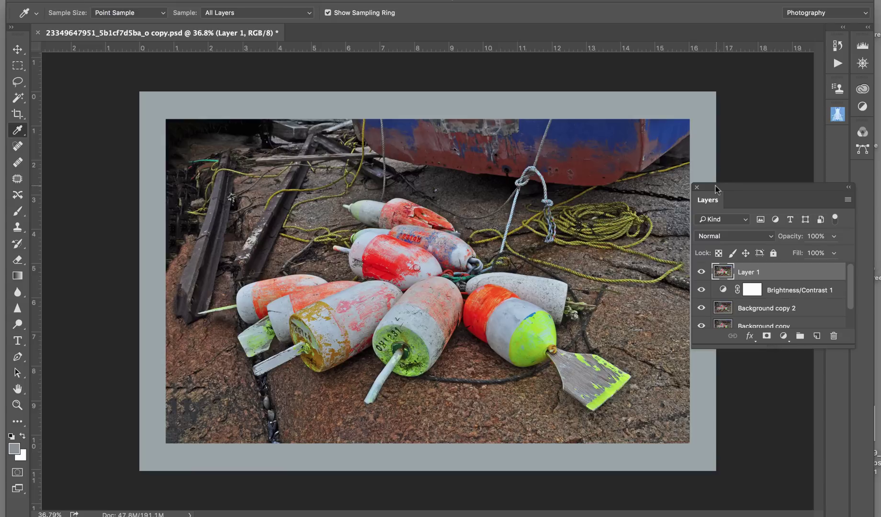
pyautogui.moveTo(715, 186); pyautogui.dragTo(726, 185)
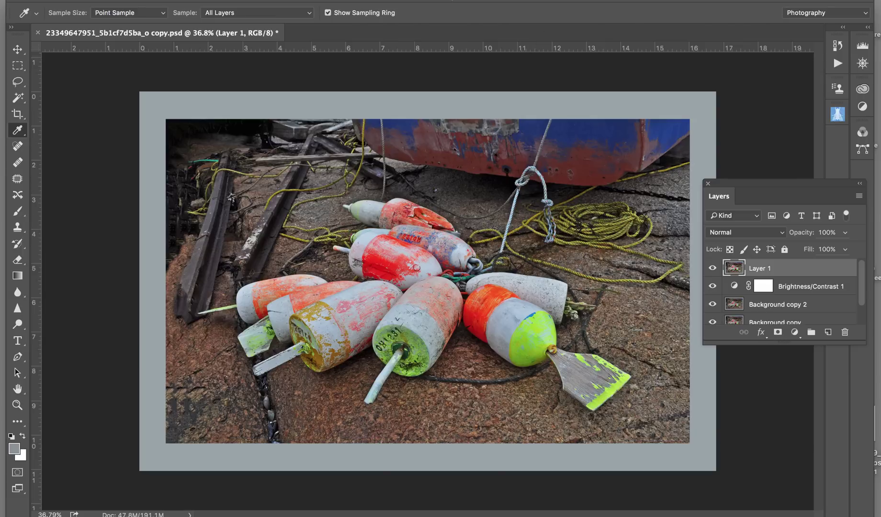
# Run the Topaz Impression filter on the merged Layer 1 and choose the Colored Pencil I preset
pyautogui.click(298, 0)
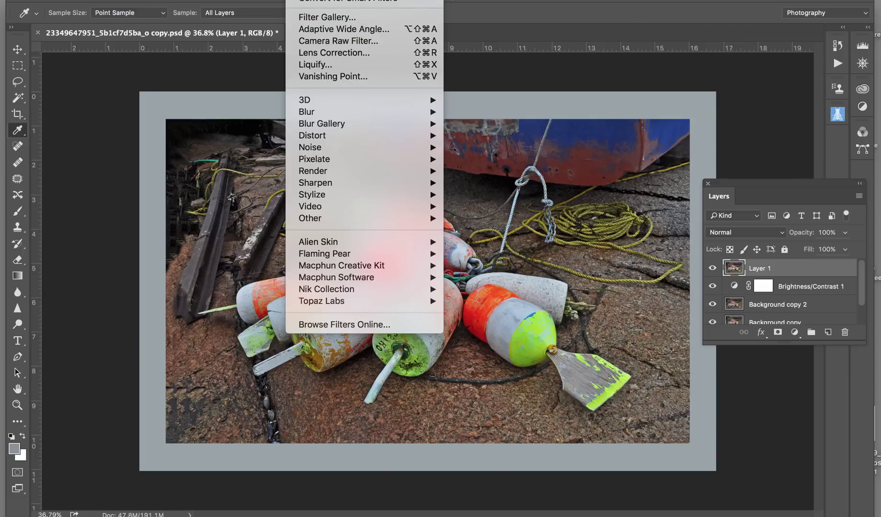
pyautogui.moveTo(354, 301)
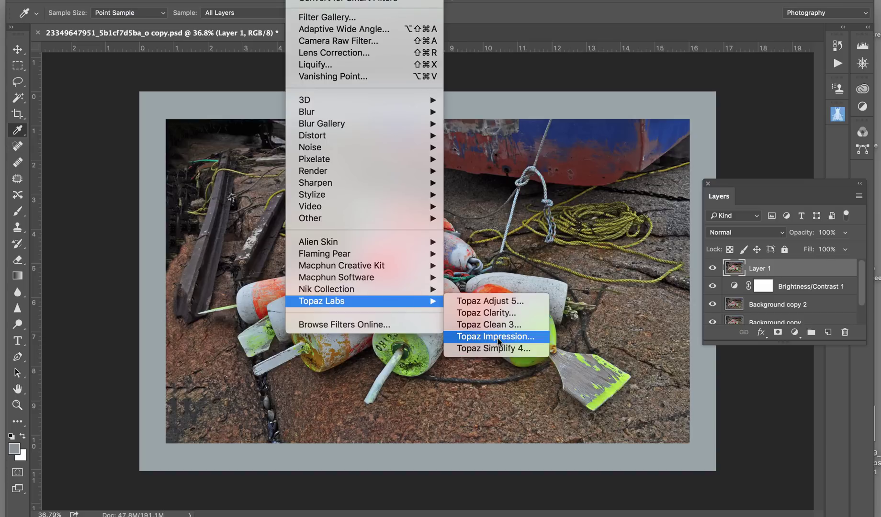
pyautogui.click(496, 337)
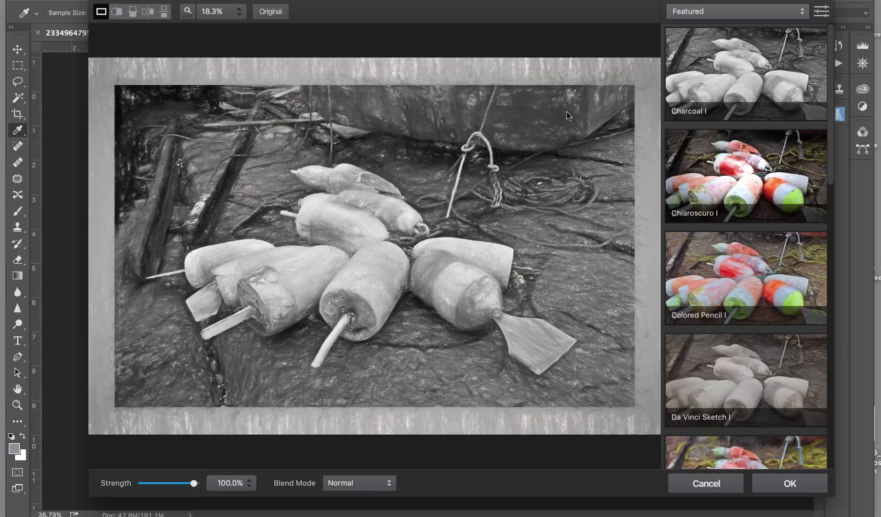
pyautogui.click(710, 286)
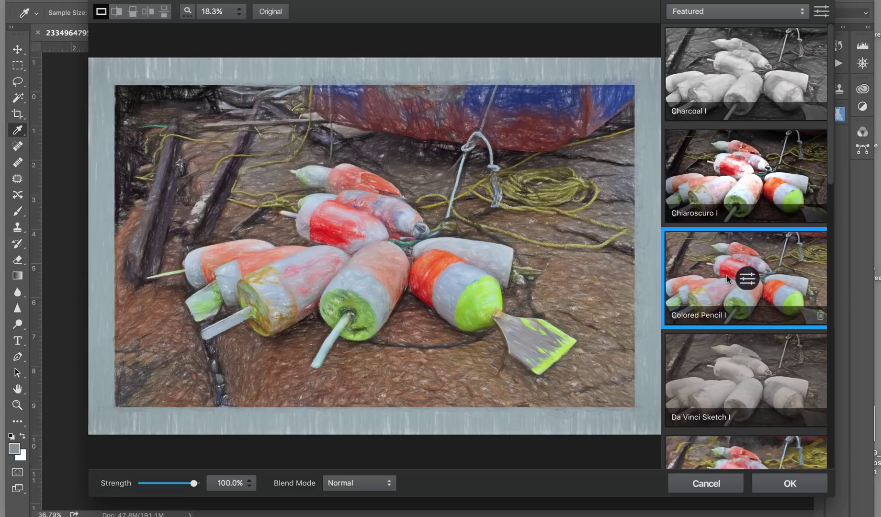
# Adjust the Colored Pencil strokes to brush size 0.47, stroke width 0.49 and stroke length 0.74
pyautogui.click(747, 279)
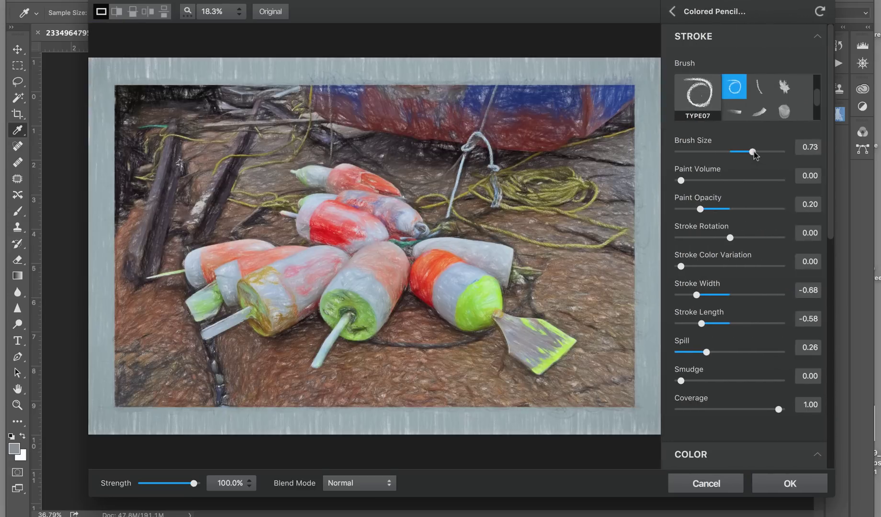
pyautogui.moveTo(754, 151); pyautogui.dragTo(727, 153)
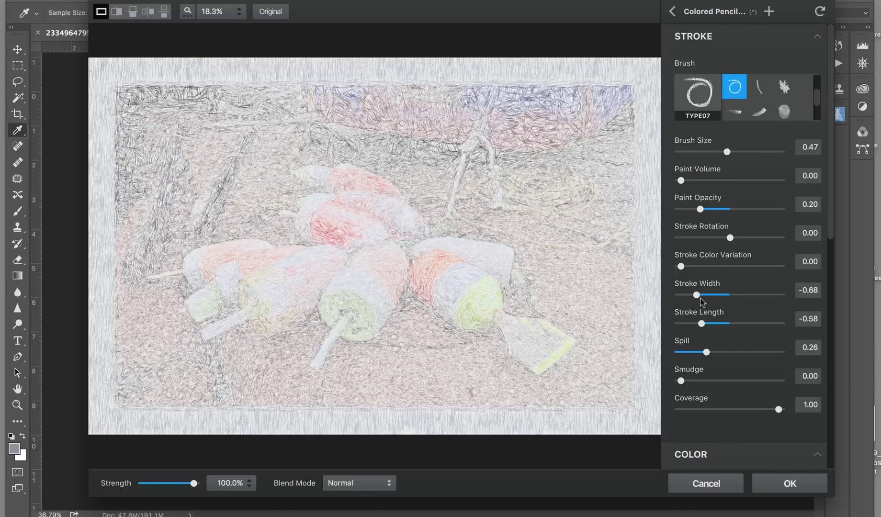
pyautogui.moveTo(698, 296); pyautogui.dragTo(775, 296)
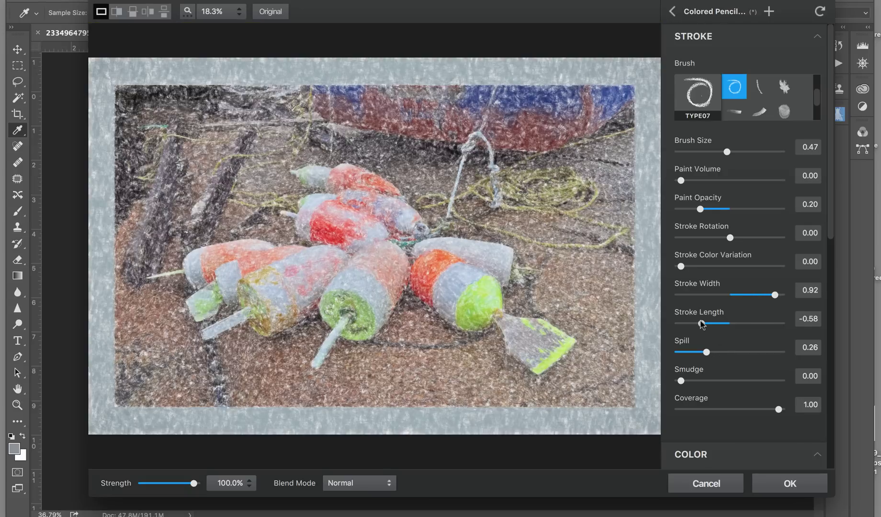
pyautogui.moveTo(701, 324)
pyautogui.mouseDown()
pyautogui.moveTo(764, 329)
pyautogui.moveTo(762, 296)
pyautogui.moveTo(752, 295)
pyautogui.mouseUp()
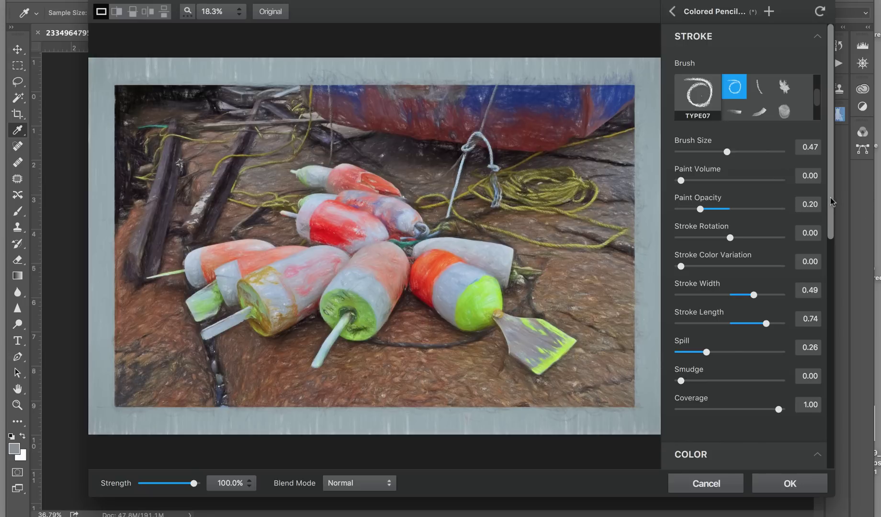
# Set the solid background color in the Texture settings to the saved light orange swatch
pyautogui.moveTo(832, 201)
pyautogui.mouseDown()
pyautogui.moveTo(830, 406)
pyautogui.moveTo(820, 469)
pyautogui.mouseUp()
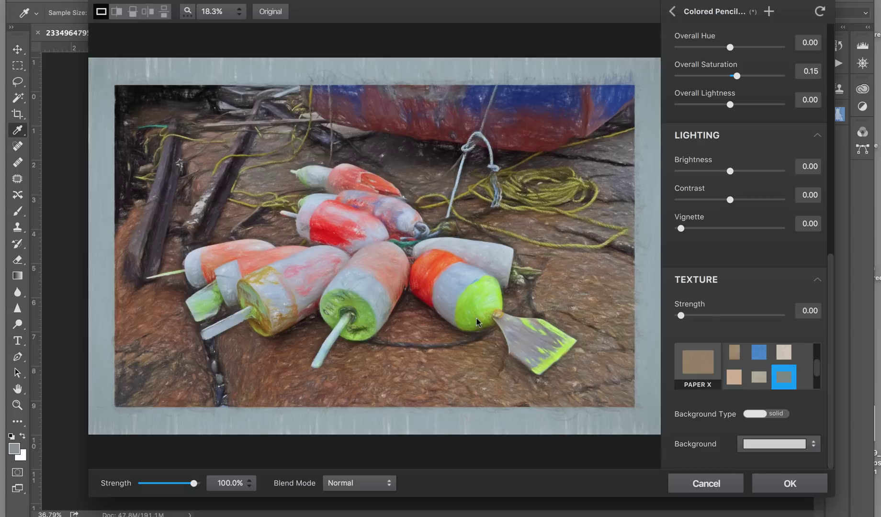
pyautogui.click(762, 446)
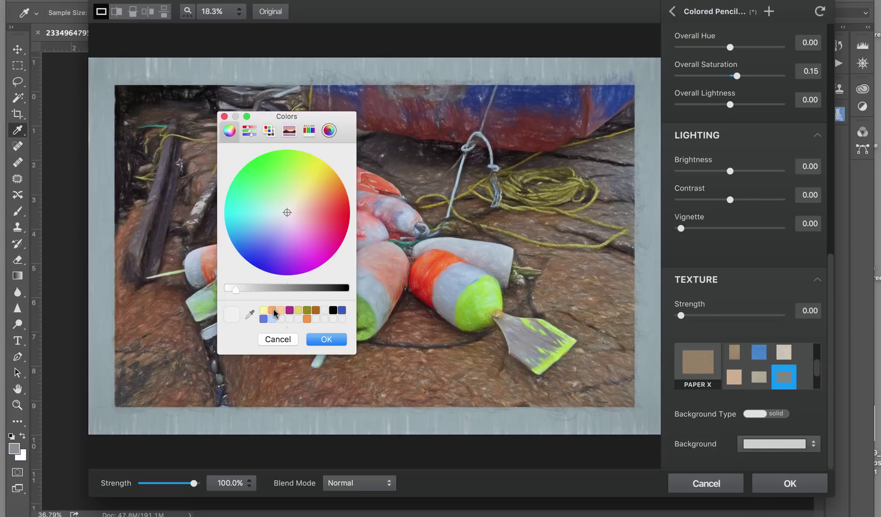
pyautogui.click(274, 310)
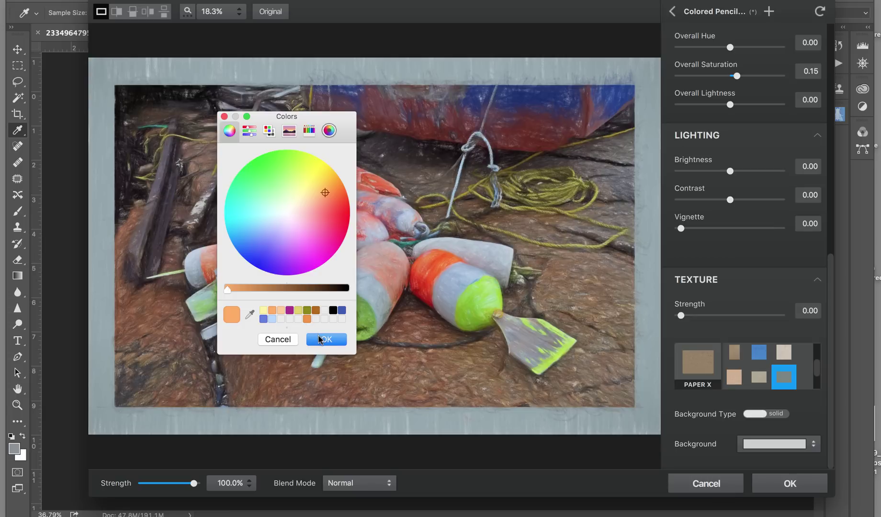
pyautogui.click(320, 340)
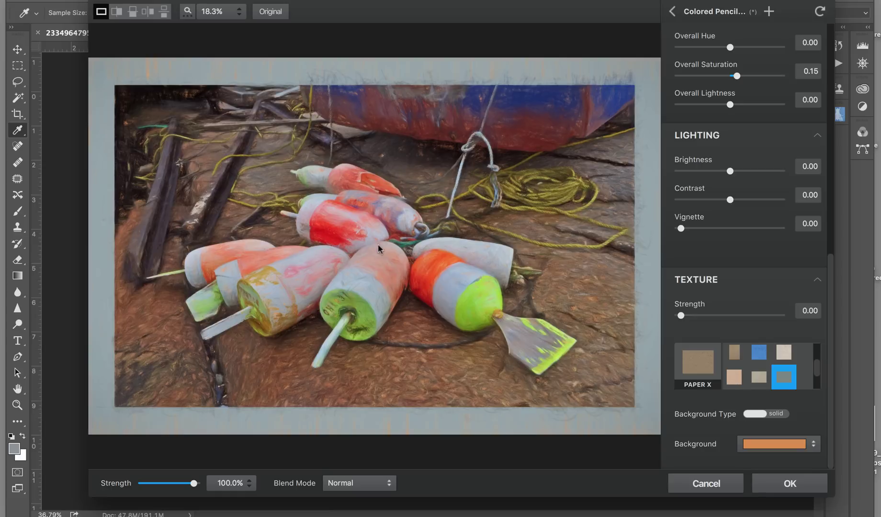
# Change the texture's solid background color to a bright yellow-orange and save that color as a swatch
pyautogui.click(764, 448)
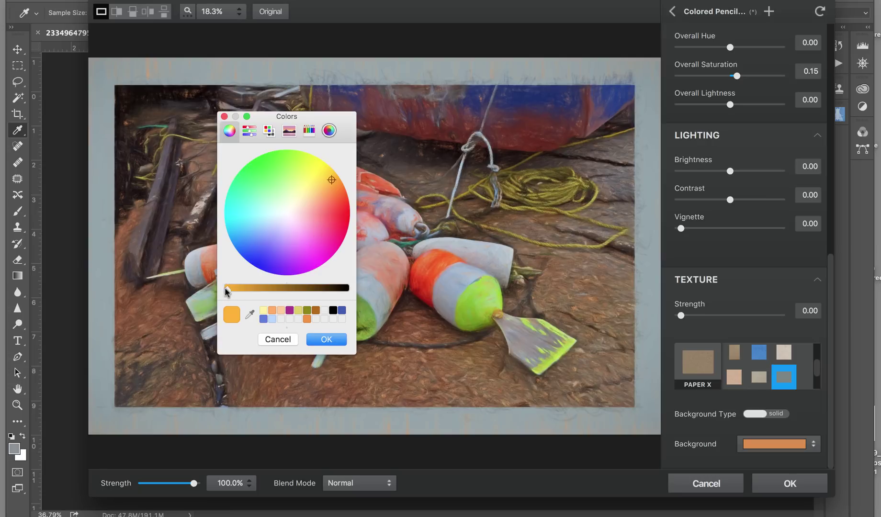
pyautogui.moveTo(234, 321); pyautogui.dragTo(319, 324)
pyautogui.click(320, 339)
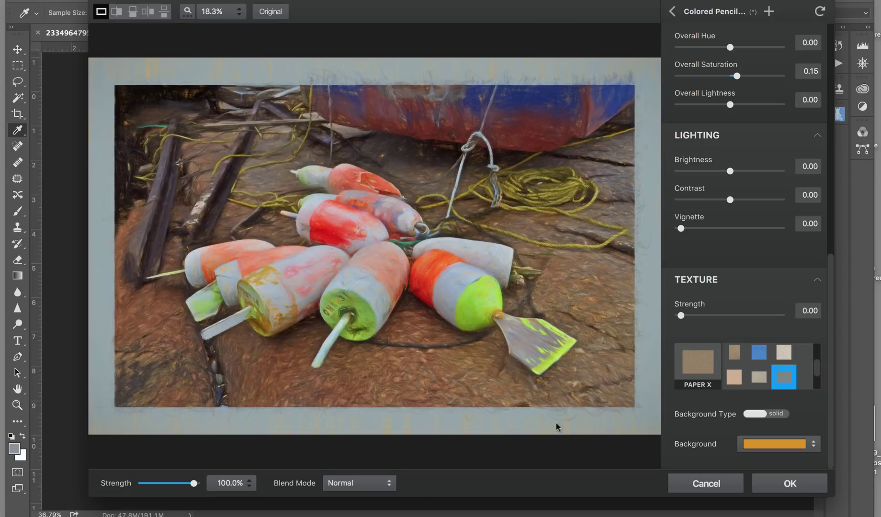
# Set the pencil brush size to 0.54, the stroke width to 0.20 and the stroke length to 0.44
pyautogui.scroll(5, 739, 257)
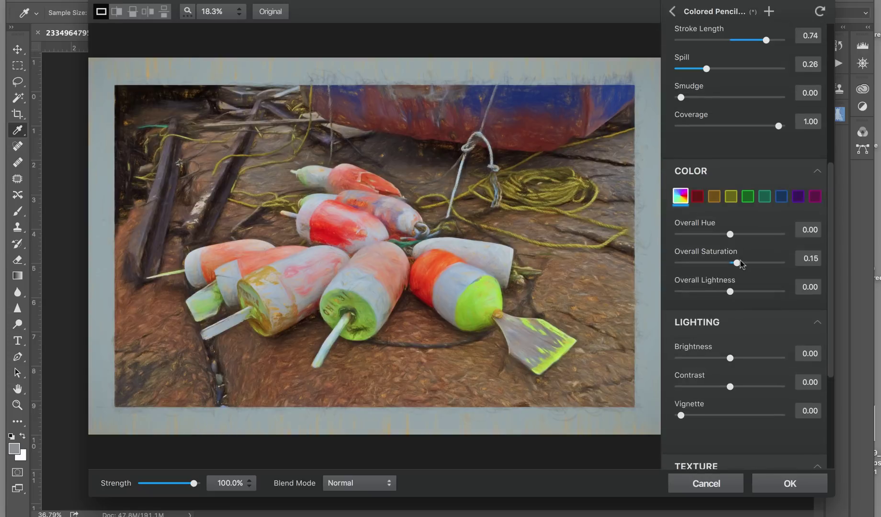
pyautogui.scroll(8, 740, 263)
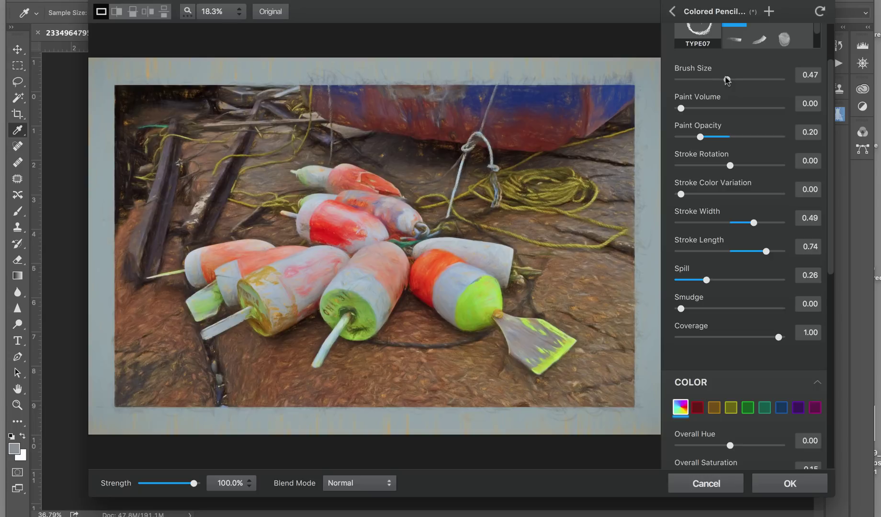
pyautogui.moveTo(726, 80); pyautogui.dragTo(733, 80)
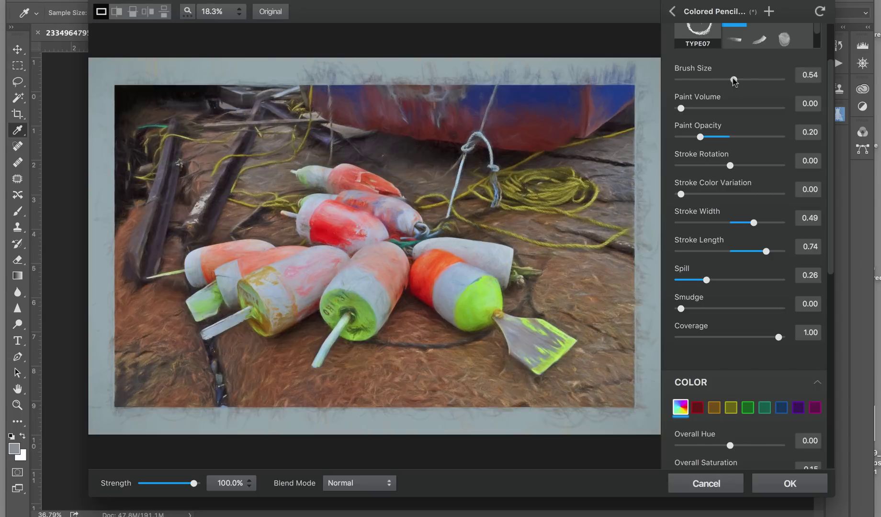
pyautogui.moveTo(754, 223); pyautogui.dragTo(739, 223)
pyautogui.moveTo(770, 251); pyautogui.dragTo(755, 251)
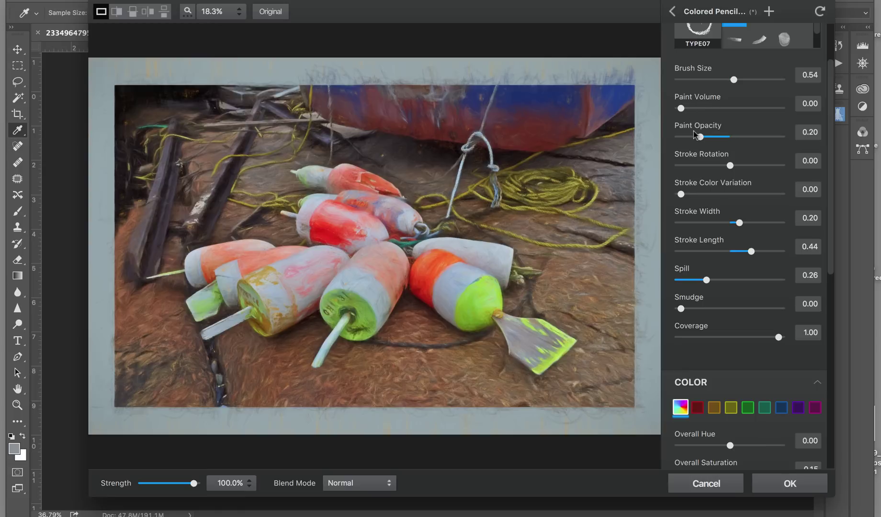
# Lower the paint opacity to 0.11, the stroke width to -0.23 and the stroke length to 0.31
pyautogui.moveTo(700, 138); pyautogui.dragTo(691, 138)
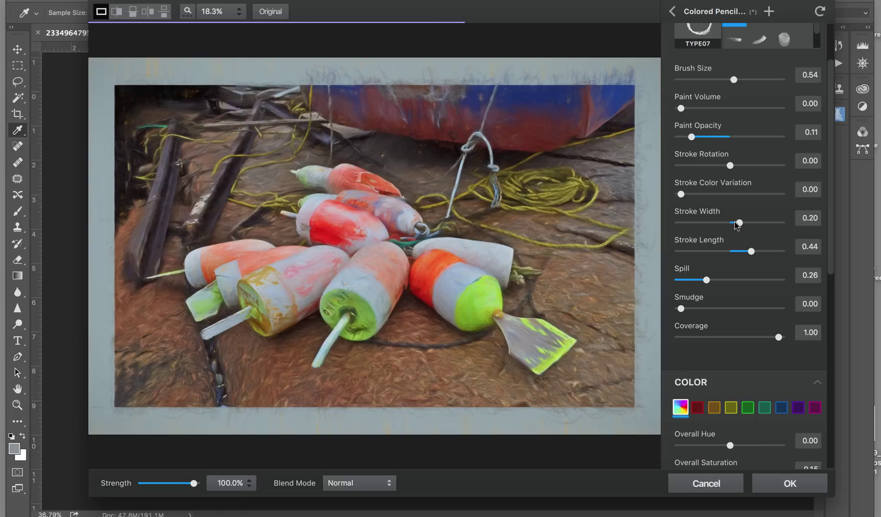
pyautogui.moveTo(740, 225); pyautogui.dragTo(717, 223)
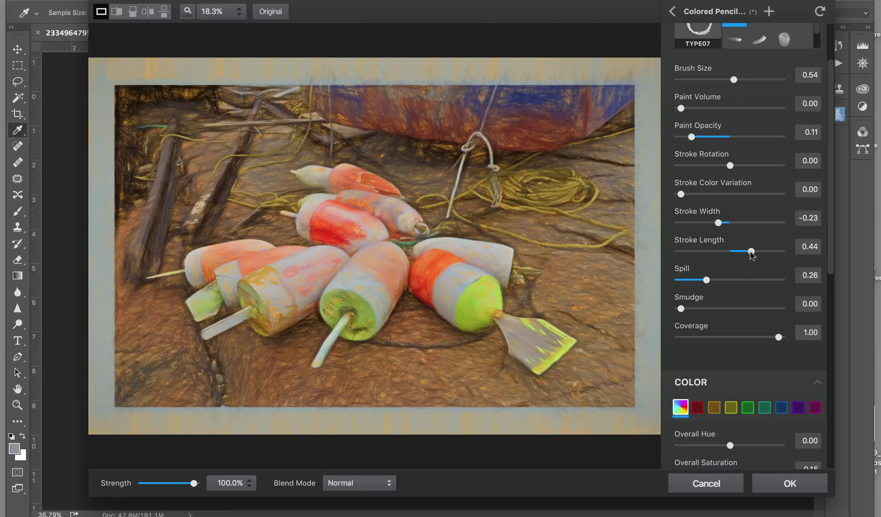
pyautogui.moveTo(750, 254); pyautogui.dragTo(745, 254)
# Set the lighting brightness to 0.33 and the contrast to 0.55
pyautogui.scroll(-10, 724, 276)
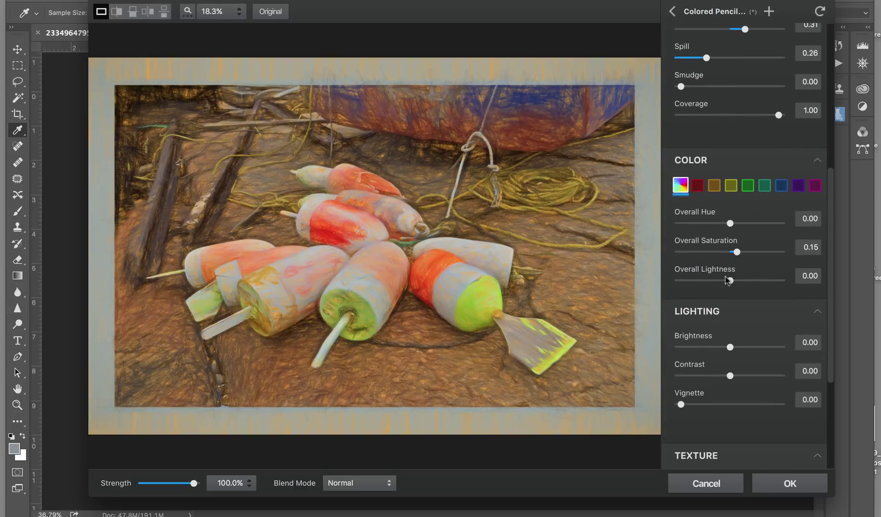
pyautogui.scroll(-2, 731, 303)
pyautogui.moveTo(729, 316); pyautogui.dragTo(746, 315)
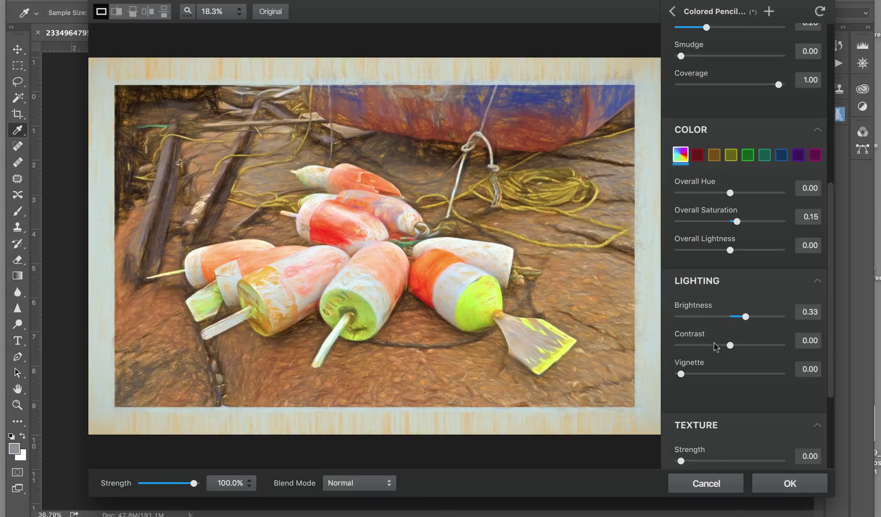
pyautogui.moveTo(728, 345); pyautogui.dragTo(756, 345)
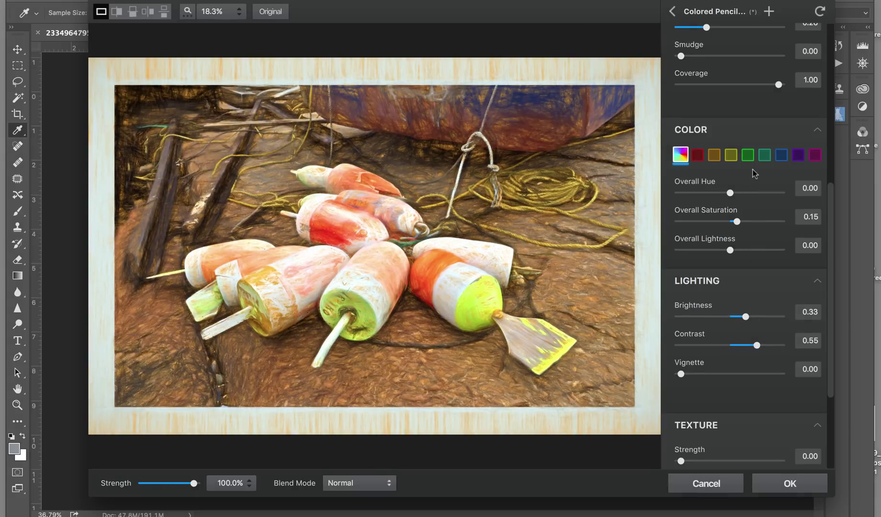
# Refine the pencil strokes to brush size 0.49, stroke width 0.34, stroke length 0.97 and spill 0.65
pyautogui.scroll(5, 752, 172)
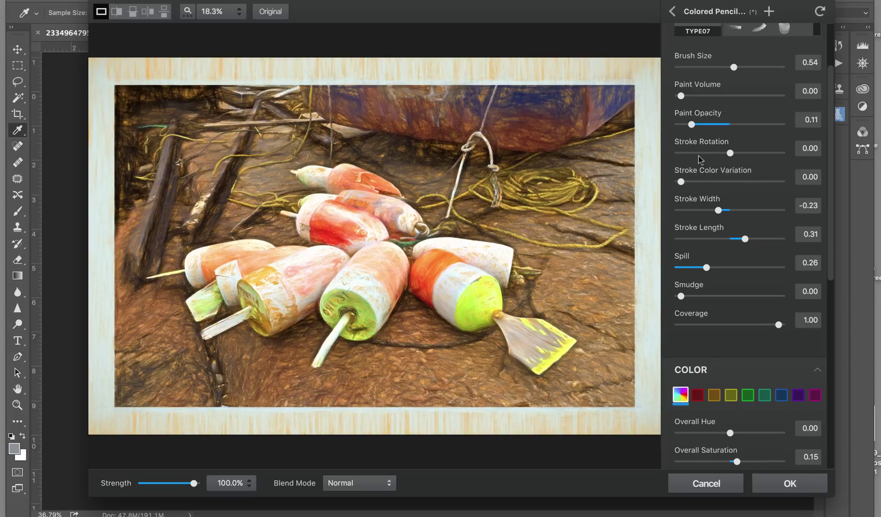
pyautogui.scroll(2, 711, 170)
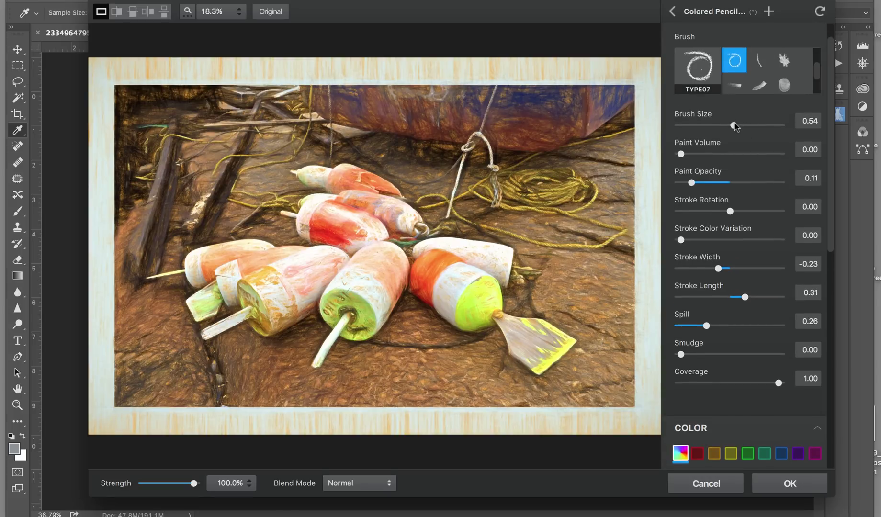
pyautogui.moveTo(734, 122); pyautogui.dragTo(735, 123)
pyautogui.moveTo(749, 127); pyautogui.dragTo(729, 128)
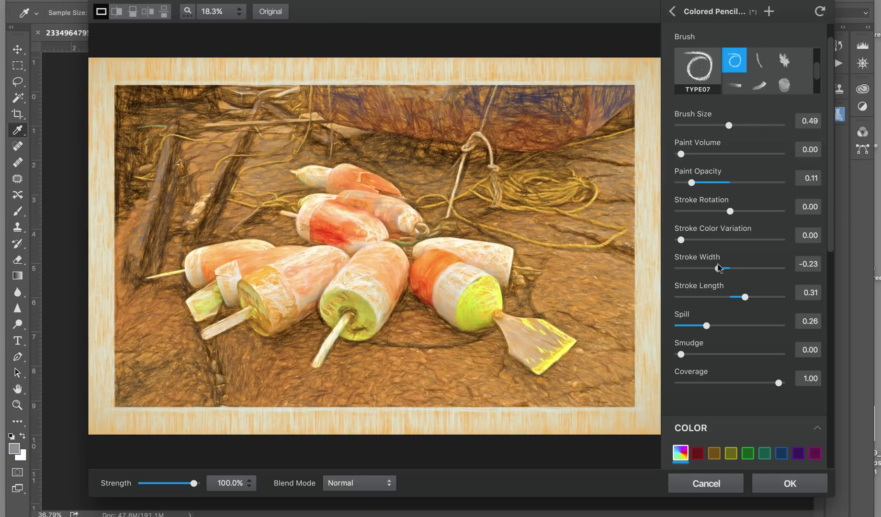
pyautogui.moveTo(717, 268); pyautogui.dragTo(745, 269)
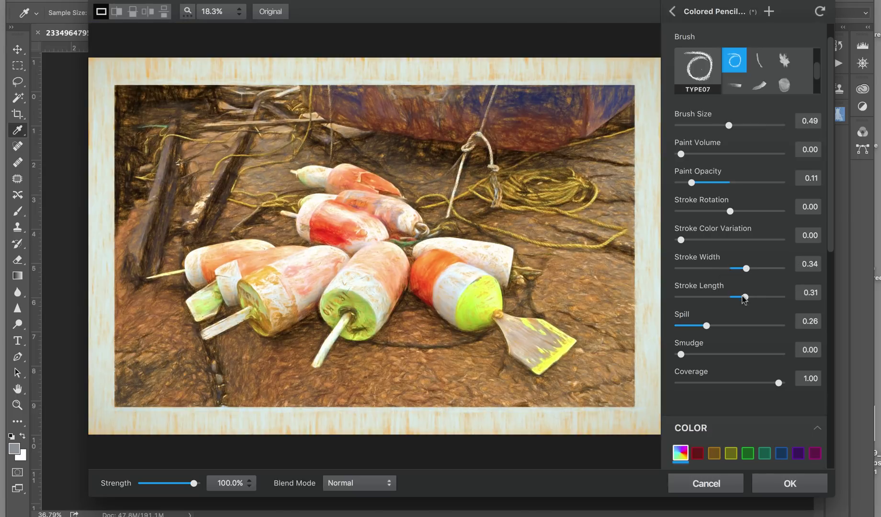
pyautogui.moveTo(744, 298); pyautogui.dragTo(761, 297)
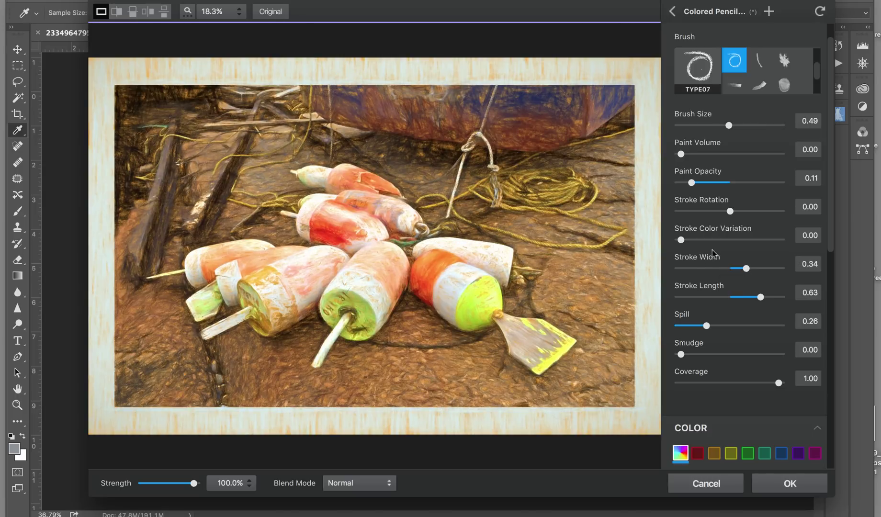
pyautogui.moveTo(706, 327); pyautogui.dragTo(744, 330)
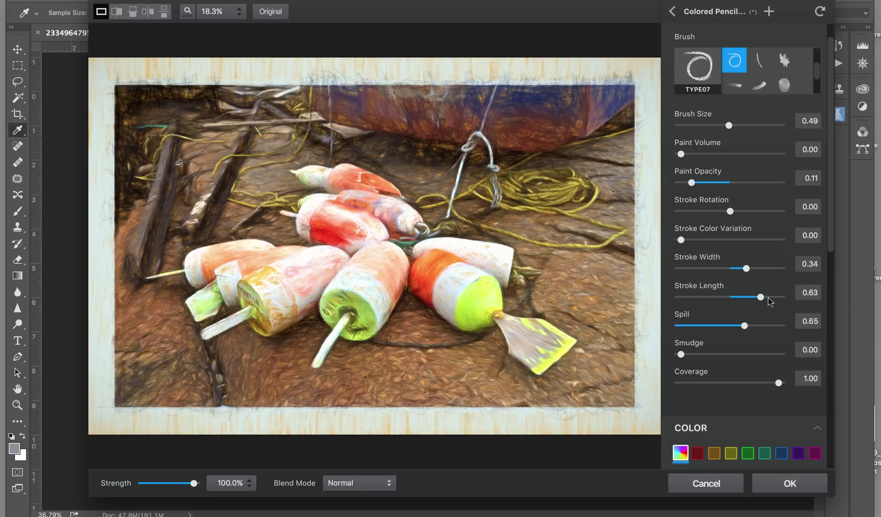
pyautogui.moveTo(761, 297); pyautogui.dragTo(777, 297)
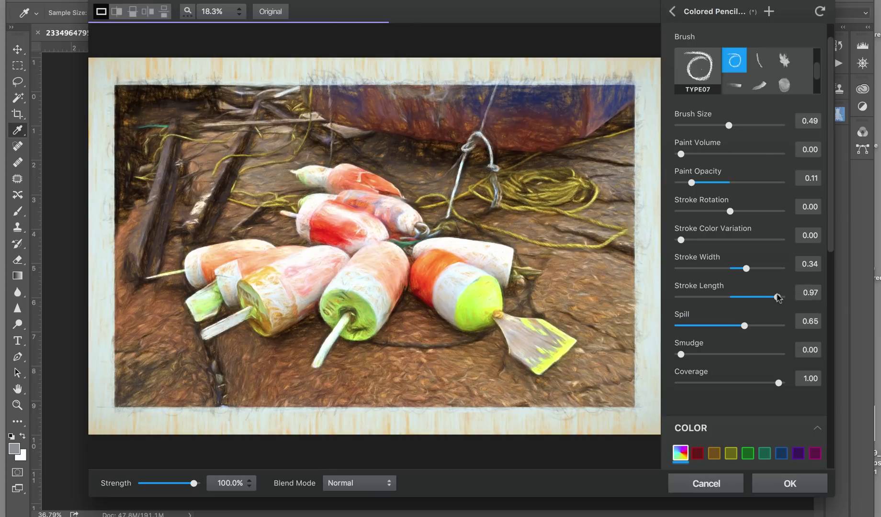